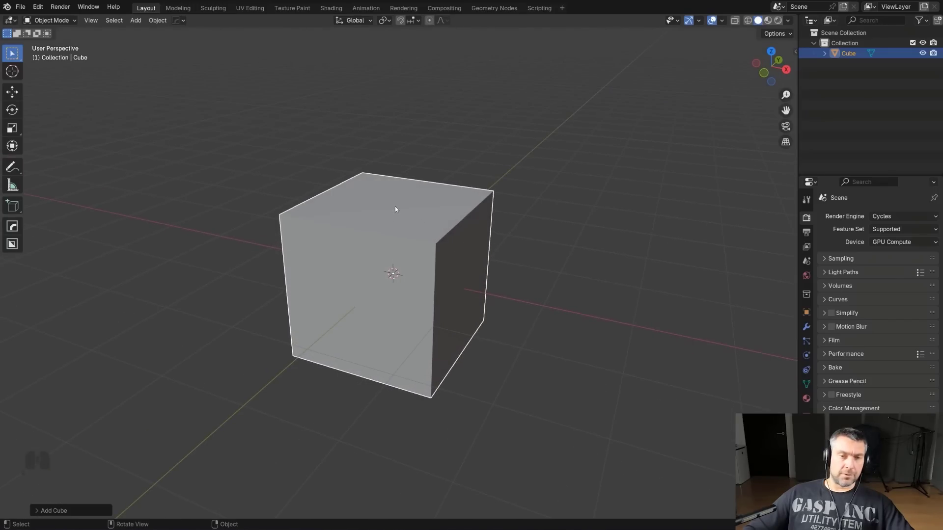
Chamfer one top edge of the cube with a single-segment bevel about 0.32 m wide and undo it.
key("alt+v")
left_click(425, 244)
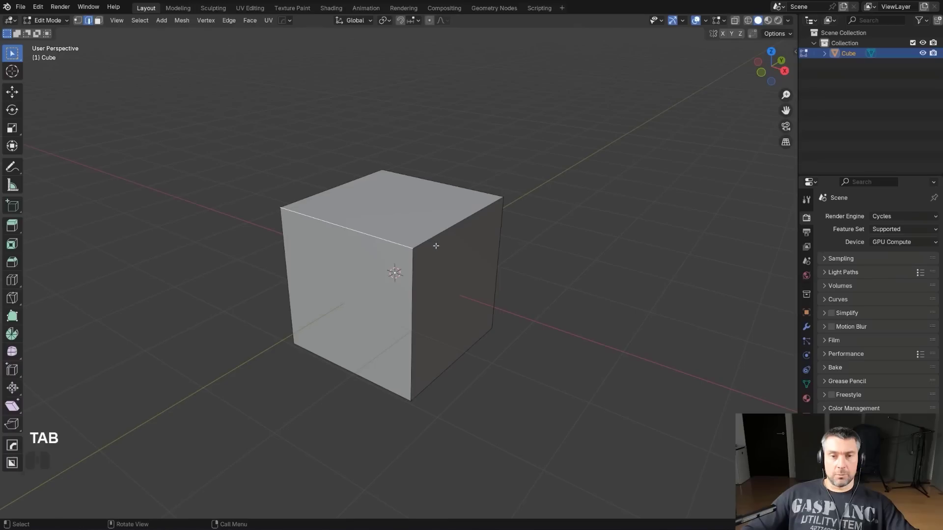
key("ctrl+b")
scroll(535, 263, "down", 4)
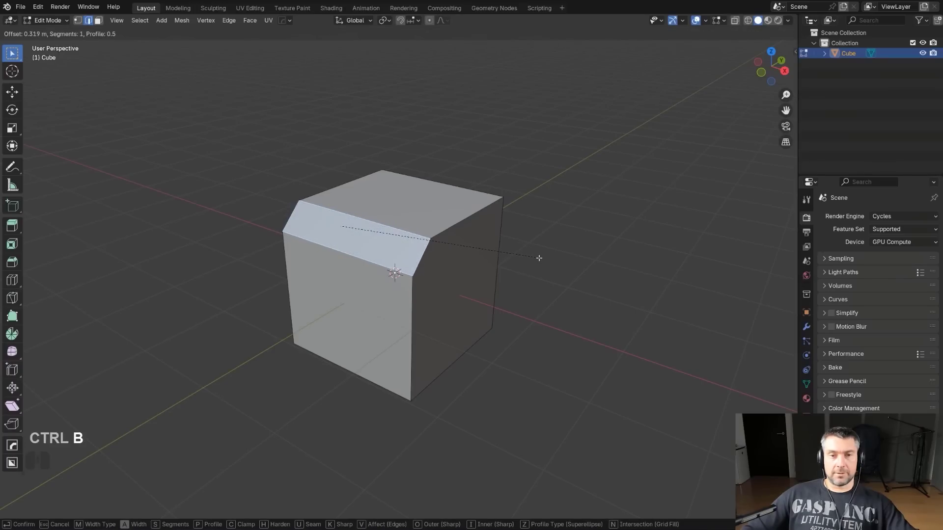
left_click(540, 258)
middle_click_drag(539, 258, 432, 256)
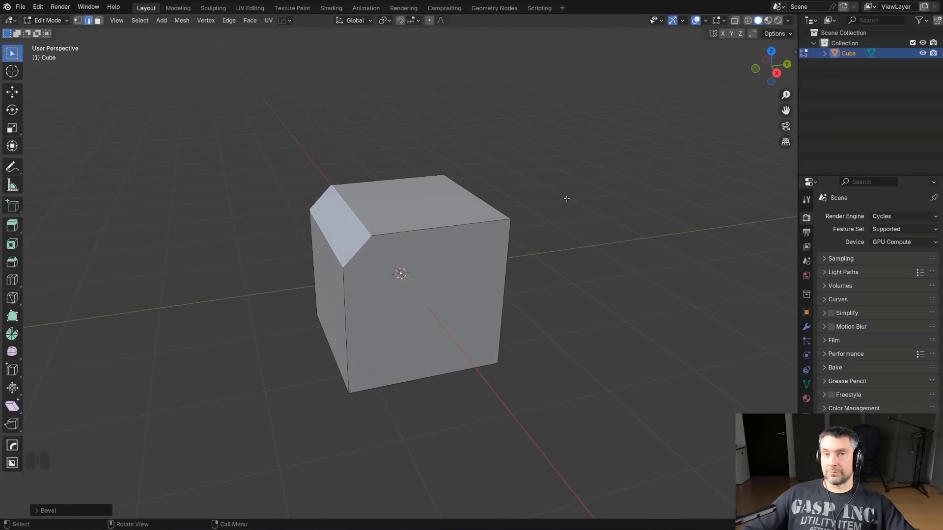
middle_click_drag(477, 223, 419, 252)
key("ctrl+z")
Round the same top edge of the cube with a 10-segment bevel, check it in Object Mode, and undo it.
key("ctrl+b")
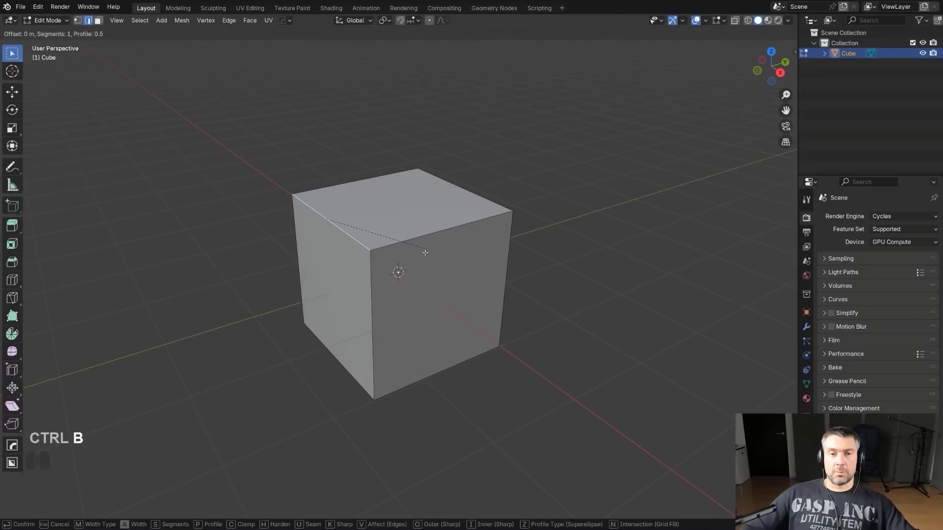
scroll(450, 267, "up", 8)
left_click(457, 267)
key("Tab")
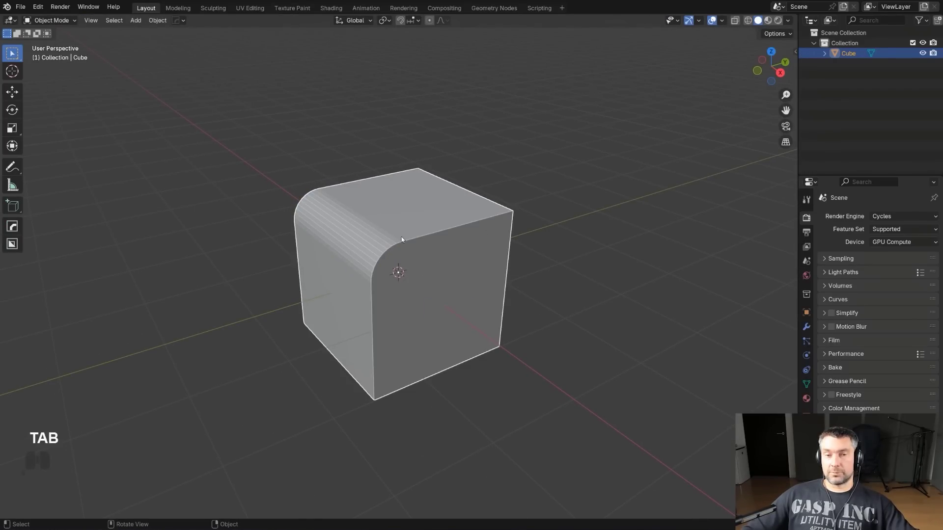
key("ctrl+z")
key("ctrl+z")
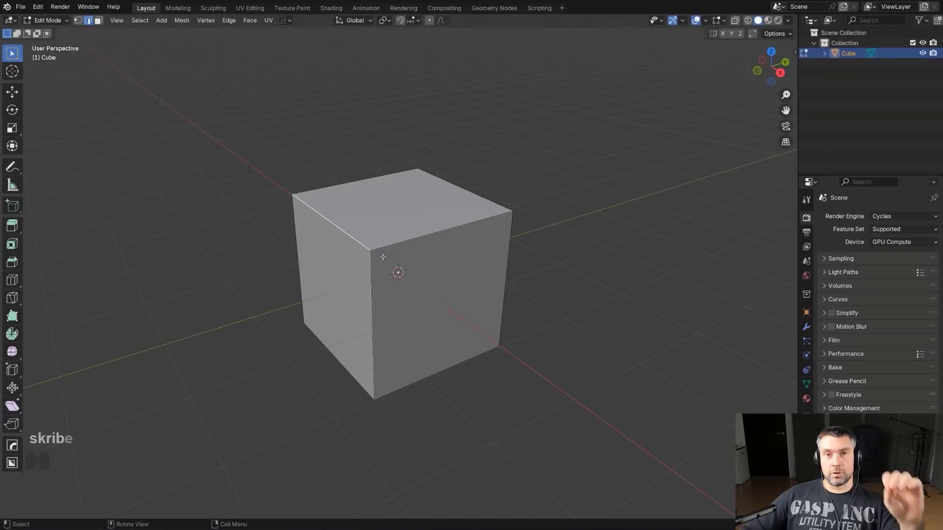
middle_click_drag(385, 257, 425, 247)
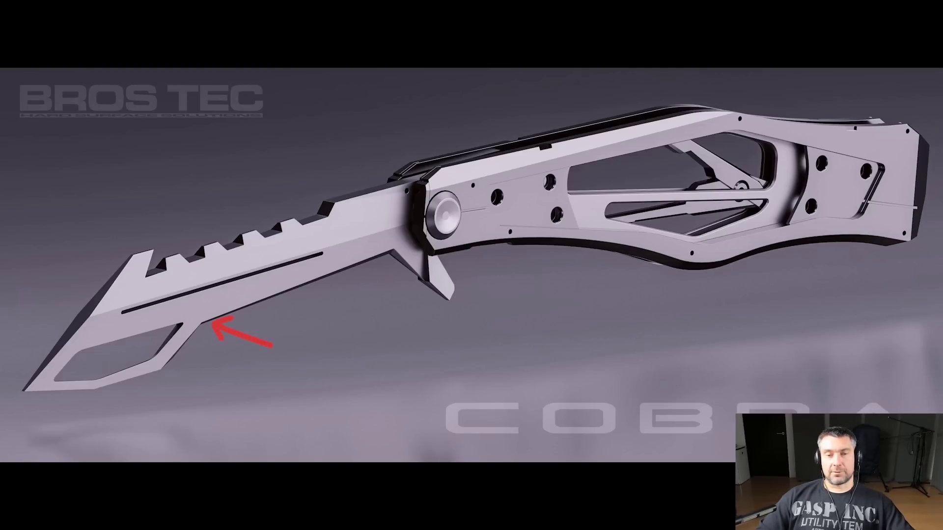
left_click_drag(349, 312, 335, 253)
left_click_drag(178, 187, 164, 246)
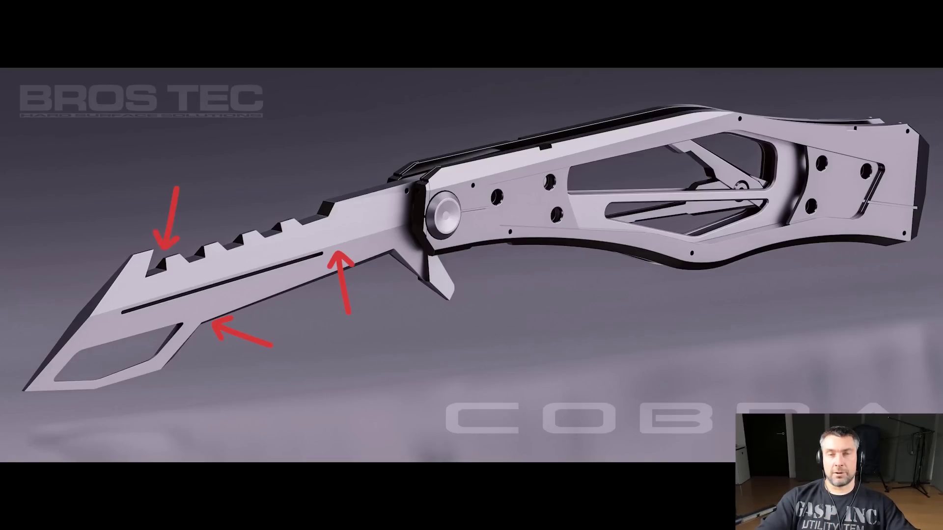
key("Right")
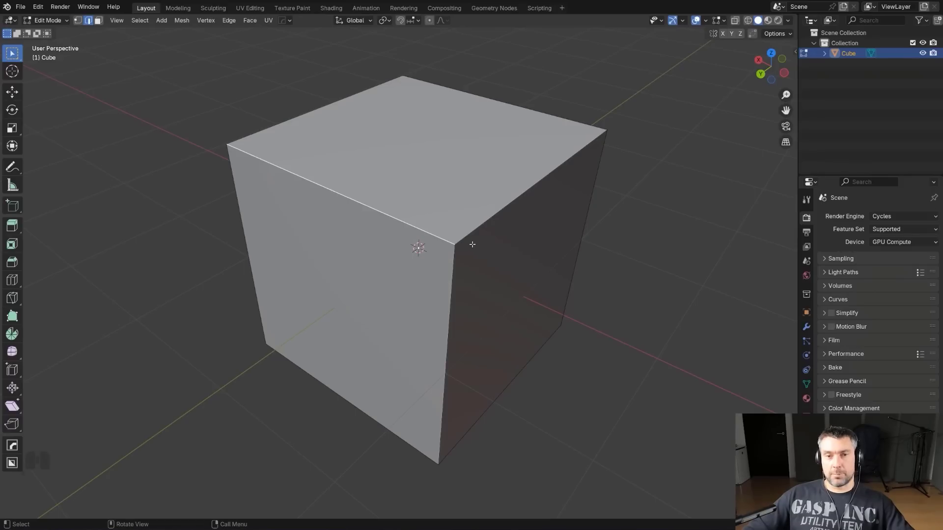
Chamfer the selected top edge of the cube with a wide single-segment bevel and return to Object Mode.
middle_click_drag(474, 238, 526, 242)
key("ctrl+b")
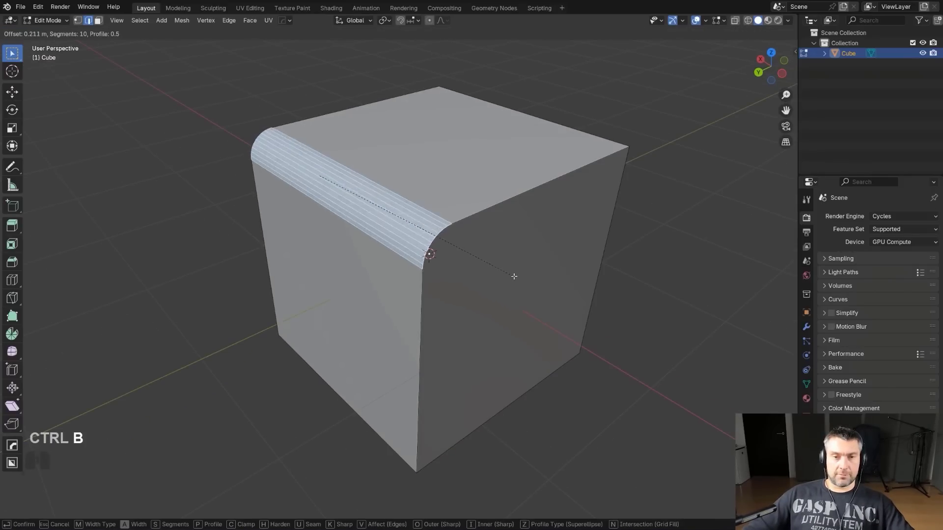
scroll(512, 276, "down", 9)
left_click(518, 277)
key("Tab")
middle_click_drag(440, 191, 453, 161)
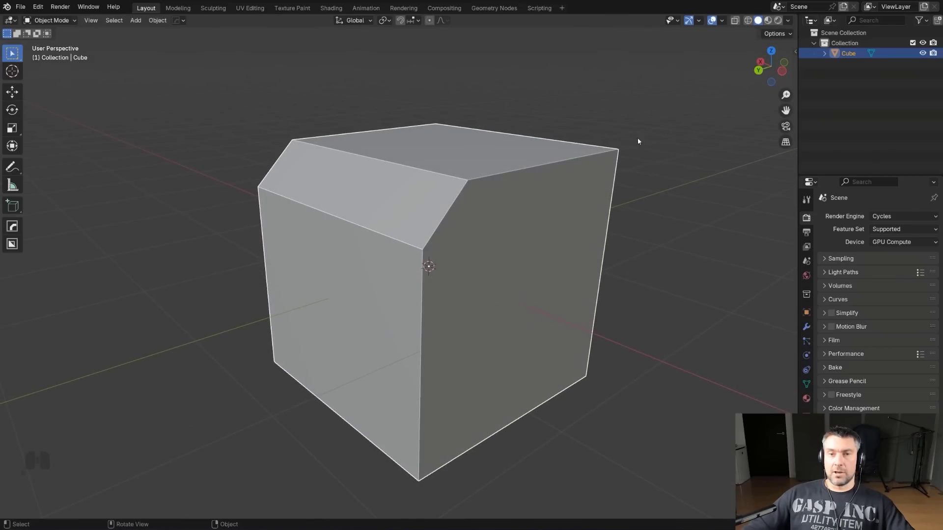
Switch the viewport to rendered shading and assign the Coated Titanium material from the MaterialWorks library to the cube.
left_click(778, 20)
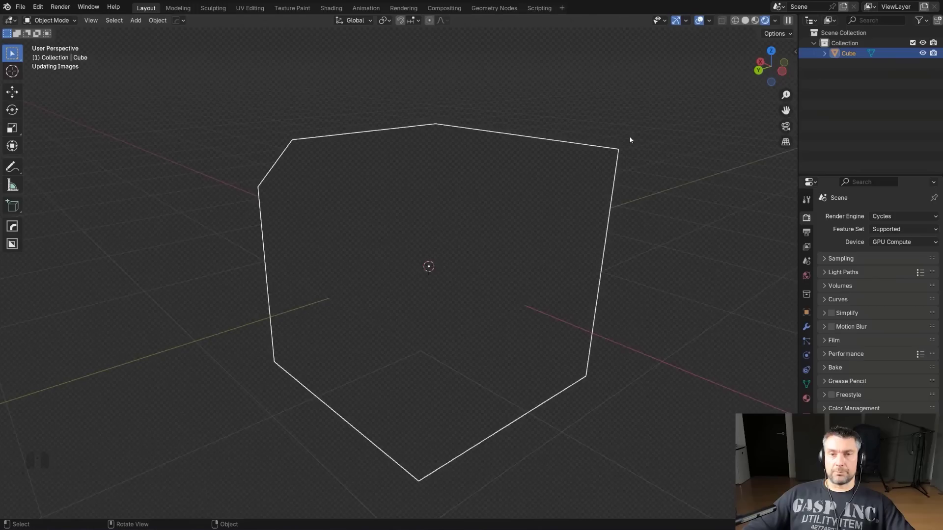
middle_click_drag(429, 193, 623, 238)
key("n")
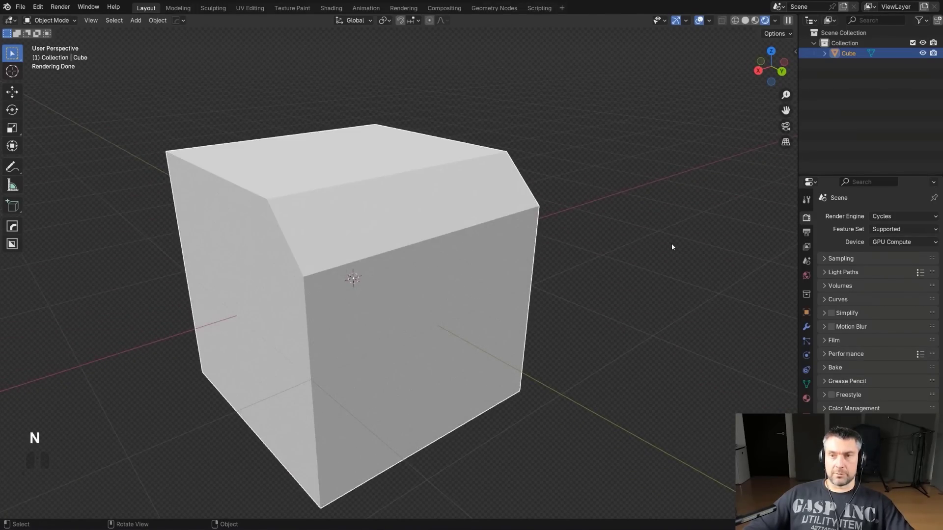
left_click(721, 119)
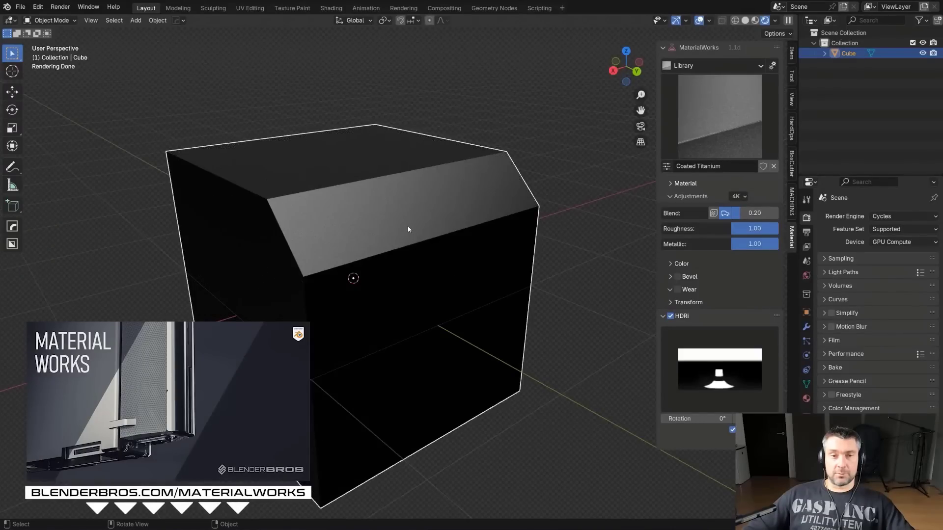
middle_click_drag(407, 225, 422, 260)
scroll(447, 260, "up", 1)
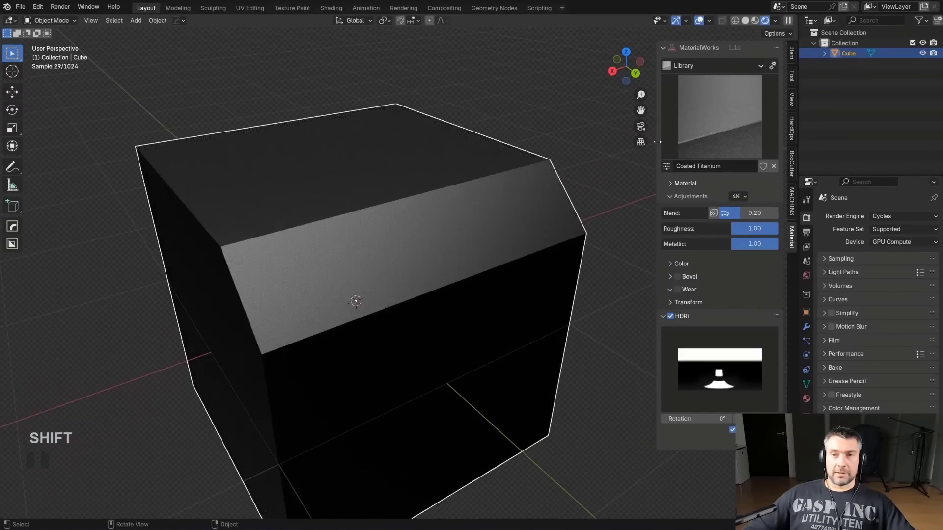
Change the cube's material to Carbon Fiber Coated and set the HDRI environment to MANY 1.
left_click(697, 133)
left_click(322, 274)
middle_click_drag(390, 354, 546, 327)
left_click(714, 410)
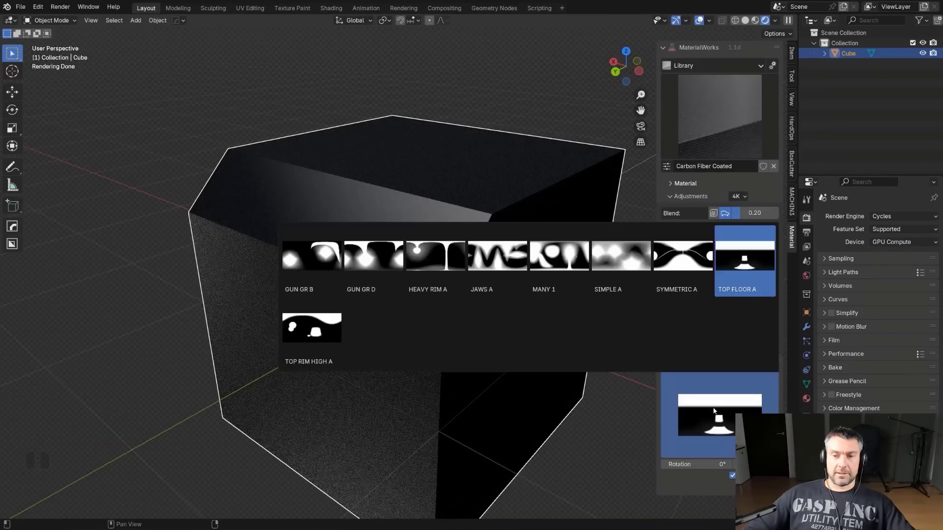
left_click(558, 266)
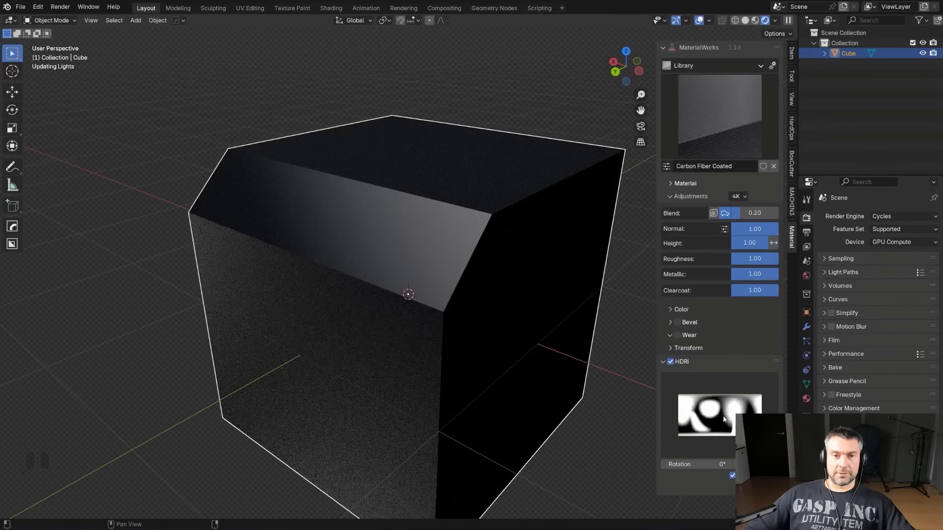
middle_click_drag(491, 291, 481, 258)
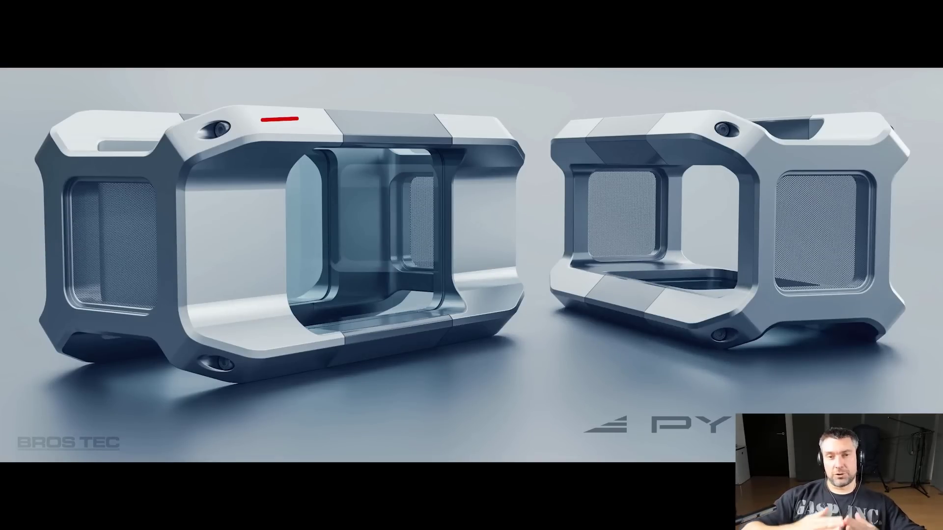
left_click_drag(265, 119, 207, 136)
left_click_drag(490, 175, 489, 226)
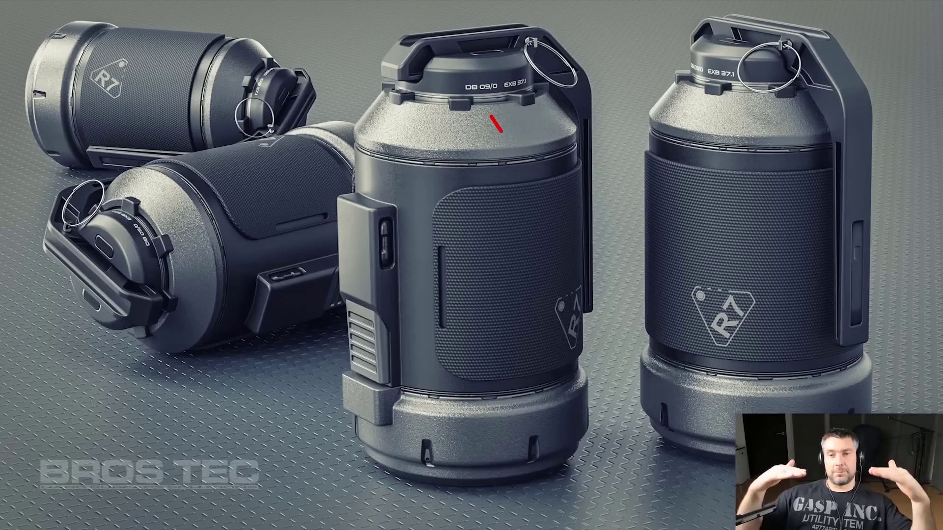
left_click_drag(502, 132, 512, 181)
left_click_drag(397, 50, 406, 43)
left_click_drag(490, 400, 504, 445)
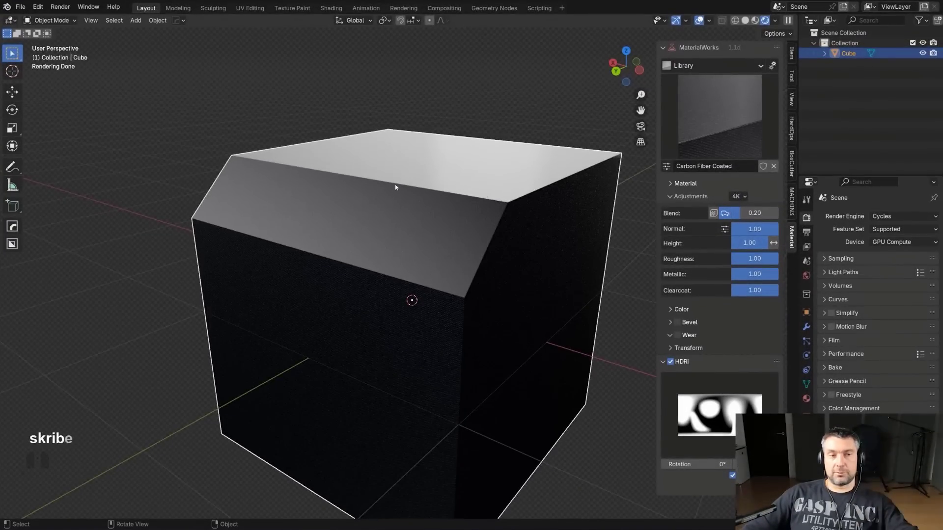
middle_click_drag(395, 187, 436, 160)
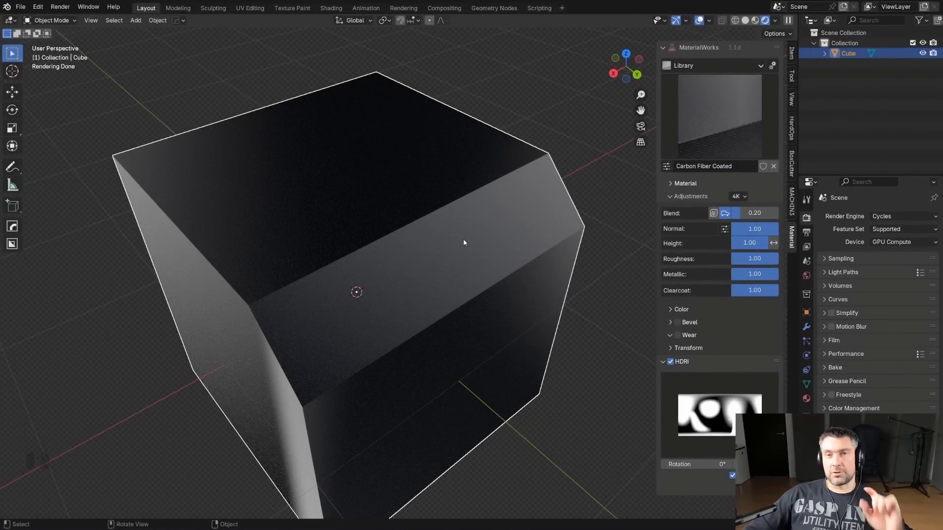
Chamfer the slanted edge at the end of the large chamfer face with a single-segment bevel.
middle_click_drag(493, 240, 400, 211)
key("Tab")
left_click(463, 271)
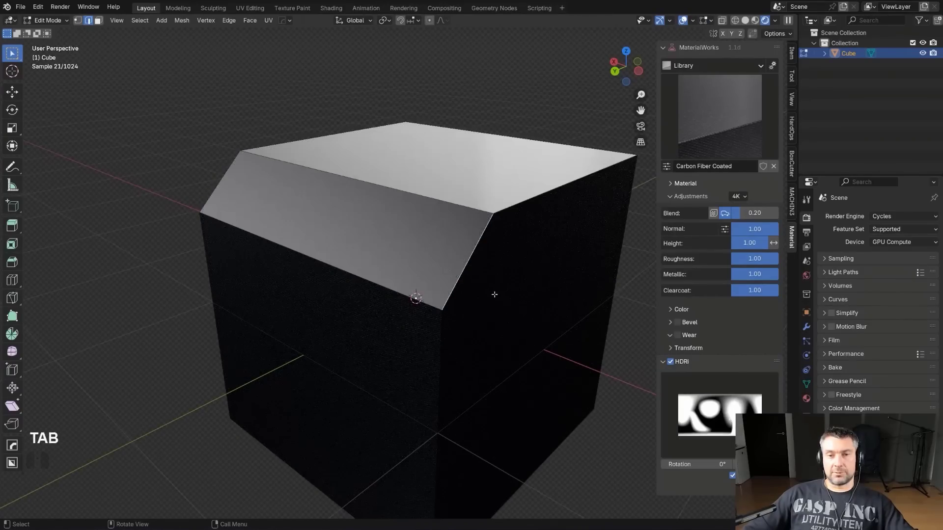
key("ctrl+b")
left_click(554, 314)
key("Tab")
scroll(464, 207, "down", 3)
middle_click_drag(459, 205, 384, 243)
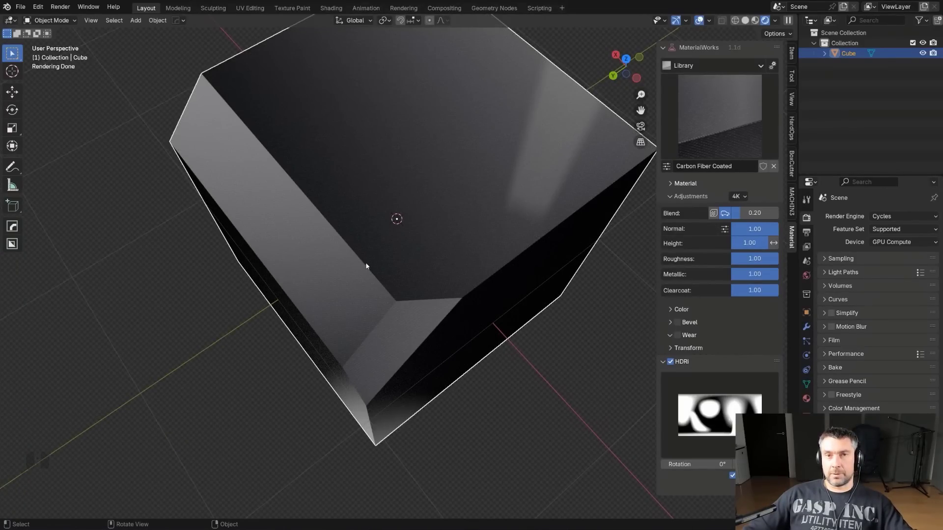
Round the edge between the cube's top face and the small corner facet with a 10-segment bevel.
scroll(388, 274, "up", 5)
key("Tab")
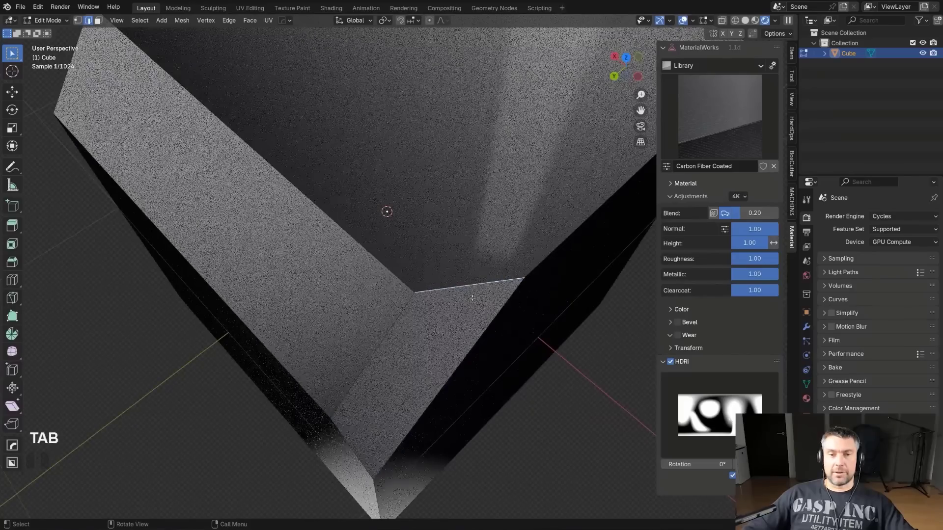
key("ctrl+b")
scroll(551, 369, "up", 9)
left_click(491, 390)
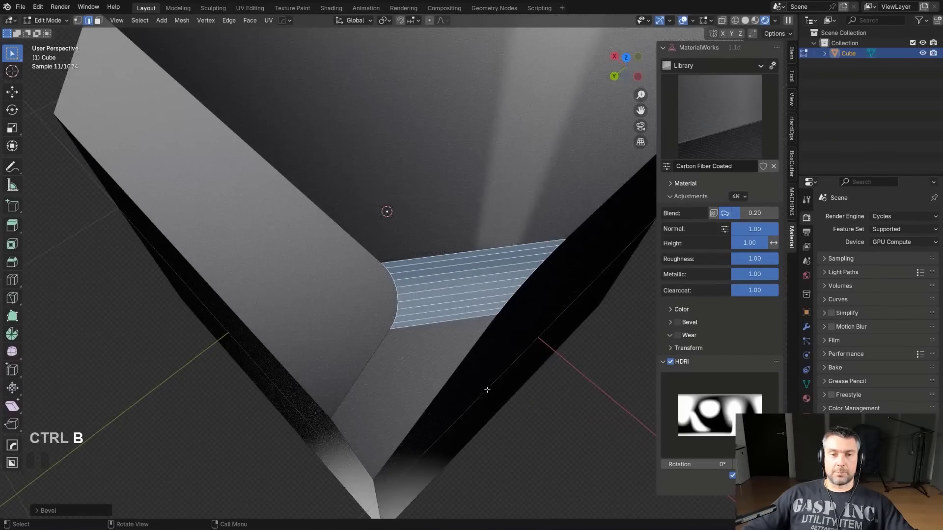
Round the opposite, lower edge of the small corner facet with a 10-segment bevel and return to Object Mode.
scroll(381, 422, "down", 1)
left_click(357, 418)
middle_click_drag(378, 408, 442, 370)
key("ctrl+b")
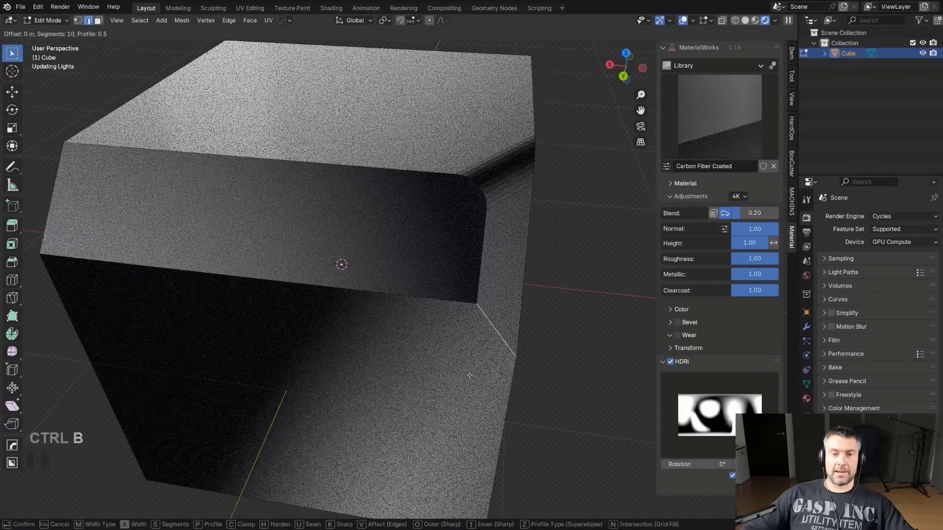
left_click(595, 381)
key("Tab")
Add a HardOps Bevel to the cube to soften its sharp edges.
key("q")
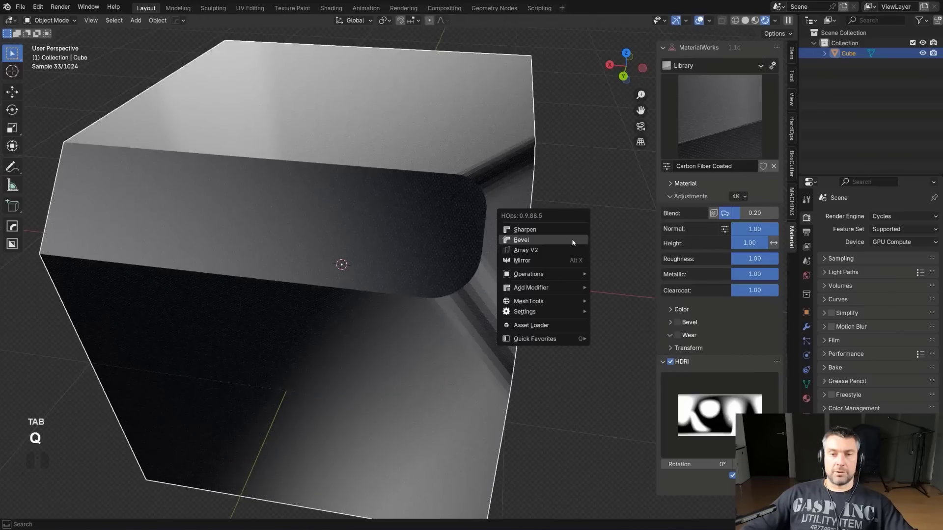
left_click(573, 242)
middle_click_drag(525, 229, 425, 255)
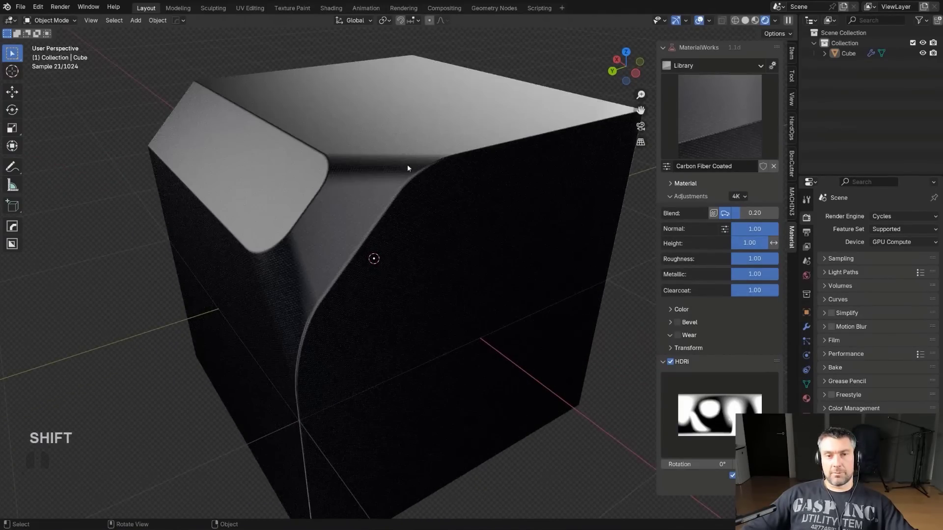
middle_click_drag(272, 204, 286, 198, "shift")
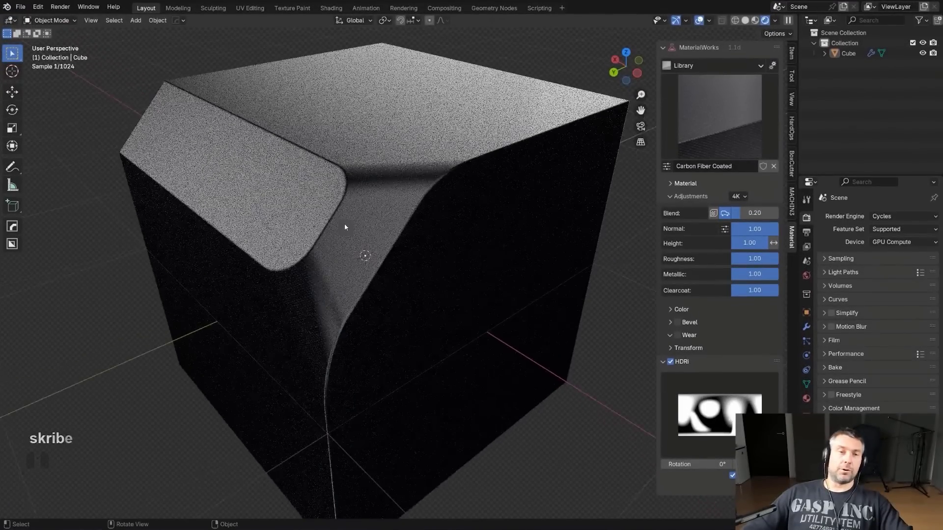
Narrow the cube's HardOps Bevel to a width of about 0.006.
middle_click_drag(343, 223, 364, 212, "shift")
left_click(363, 215)
key("q")
left_click(363, 215)
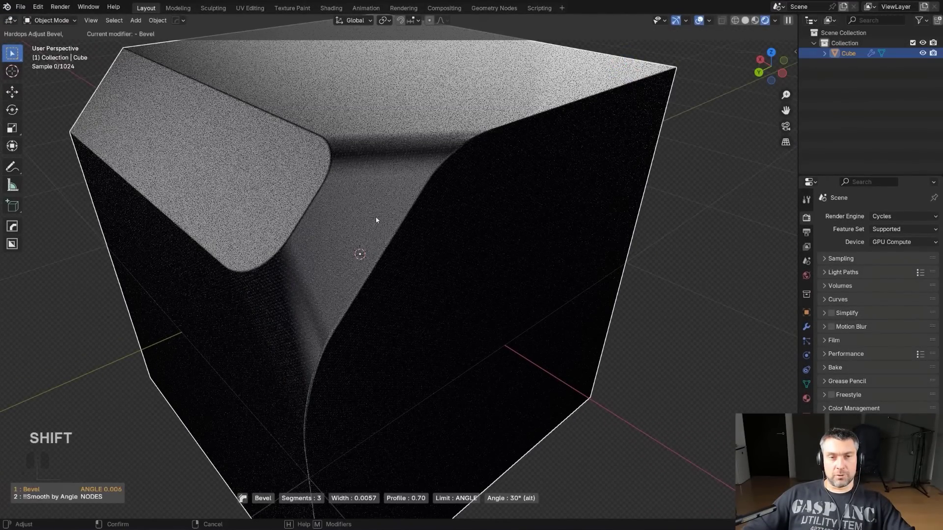
left_click(378, 216)
middle_click_drag(317, 205, 334, 222, "shift")
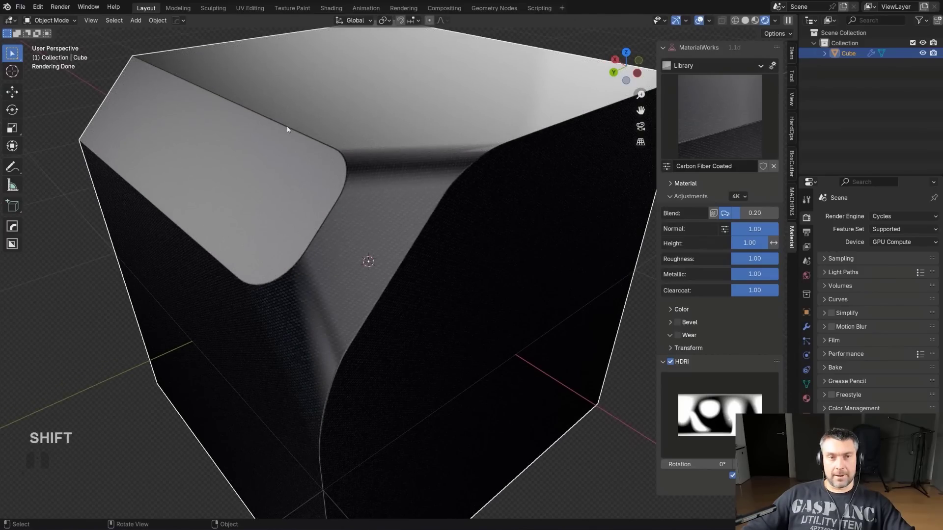
Bevel the edge loop outlining the large chamfer face with a single segment about 0.012 m wide and return to Object Mode.
key("Tab")
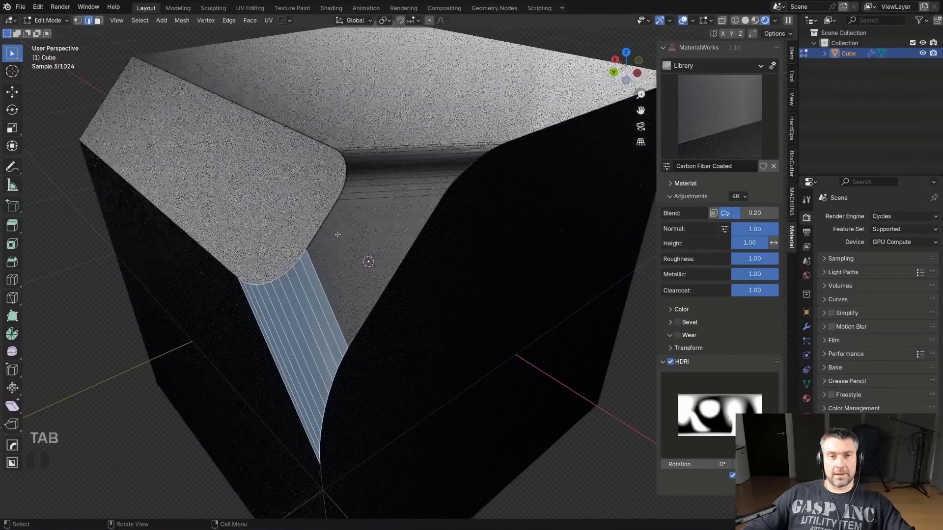
left_click(361, 215, "alt")
key("ctrl+b")
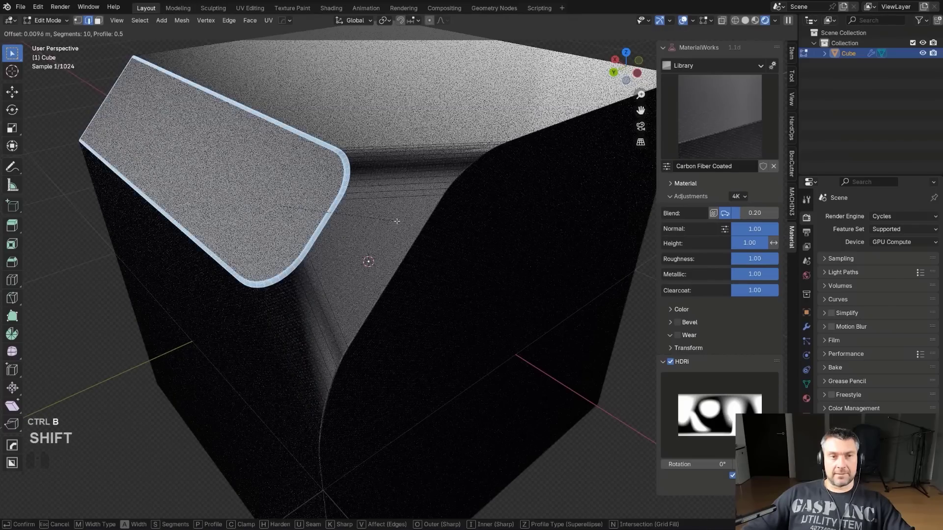
left_click(366, 223, "shift")
key("ctrl+b")
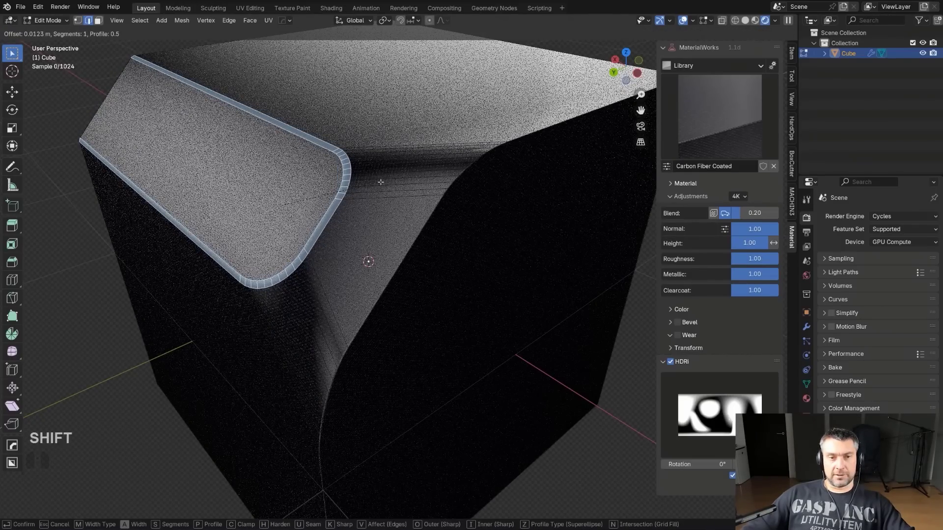
left_click(376, 182)
key("Tab")
Mark the edge loop around the large chamfer face as sharp using HardOps Mark and return to Object Mode.
key("Tab")
scroll(376, 145, "up", 2)
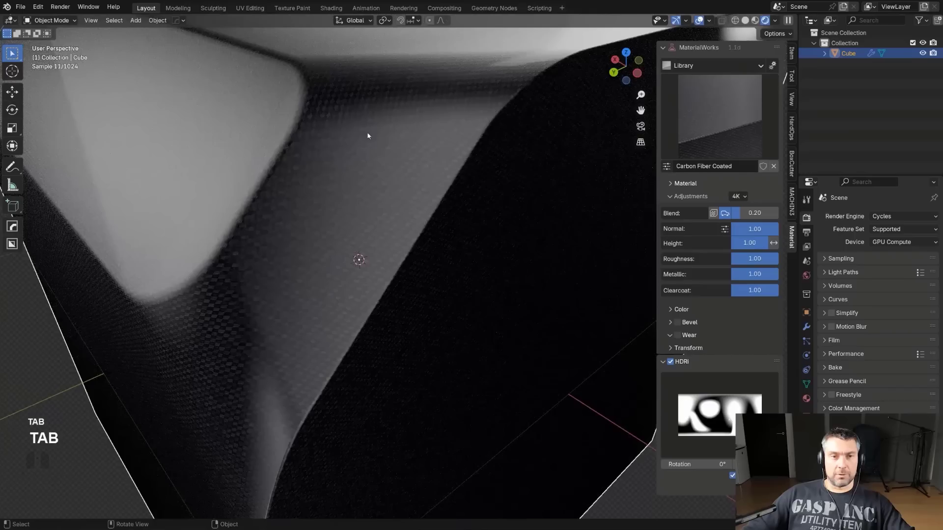
key("Tab")
scroll(301, 228, "down", 1)
left_click(307, 213, "alt+shift")
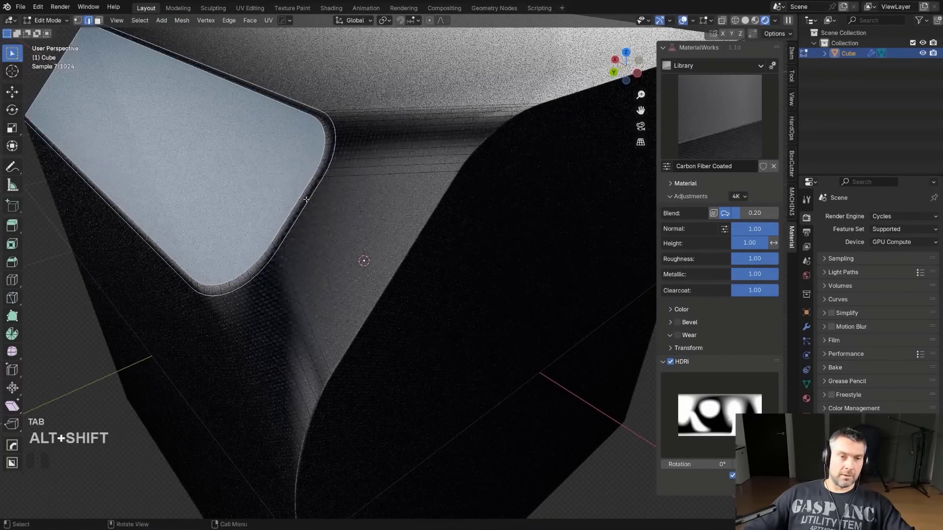
key("q")
left_click(308, 205)
key("Tab")
scroll(344, 135, "up", 3)
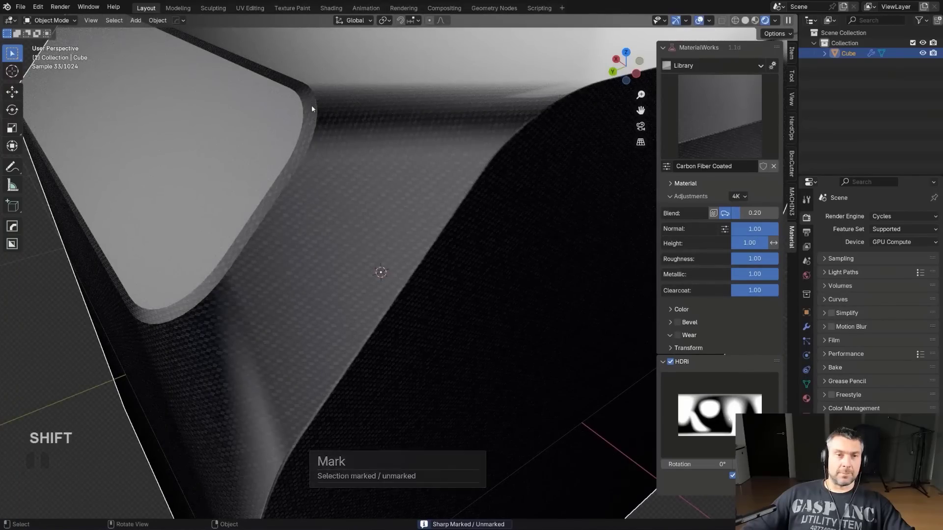
scroll(272, 213, "down", 5)
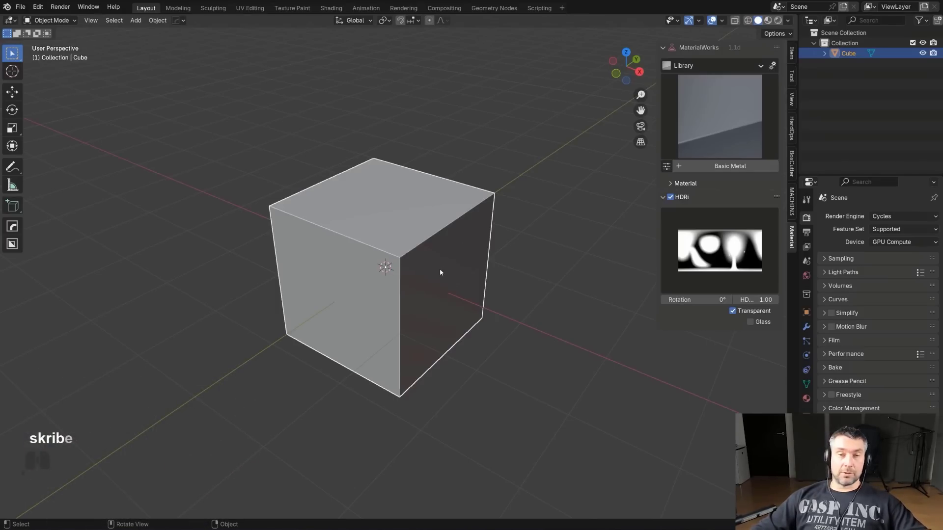
scroll(420, 274, "up", 1)
scroll(420, 274, "down", 3)
mouse_move(412, 269)
middle_mouse_down()
mouse_move(396, 262)
mouse_move(412, 254)
middle_mouse_up()
scroll(406, 271, "up", 1)
scroll(407, 258, "up", 2)
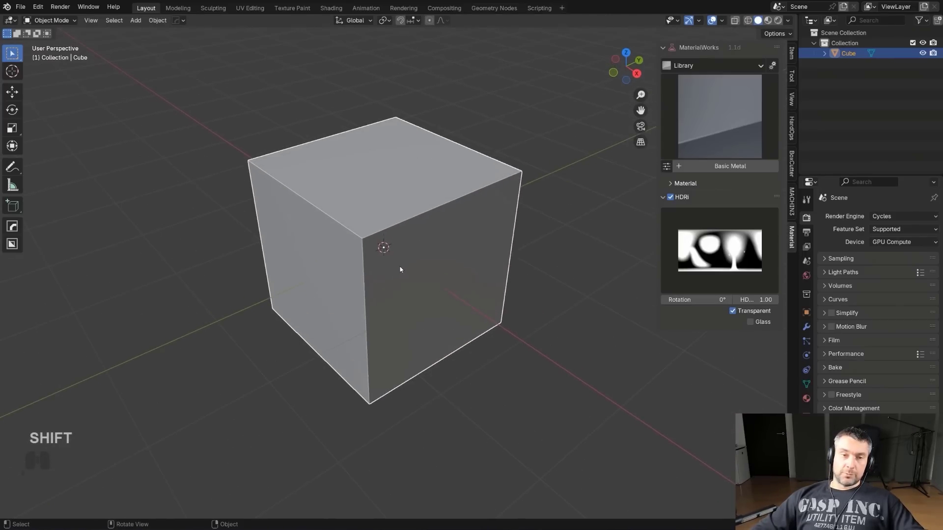
scroll(403, 266, "down", 2)
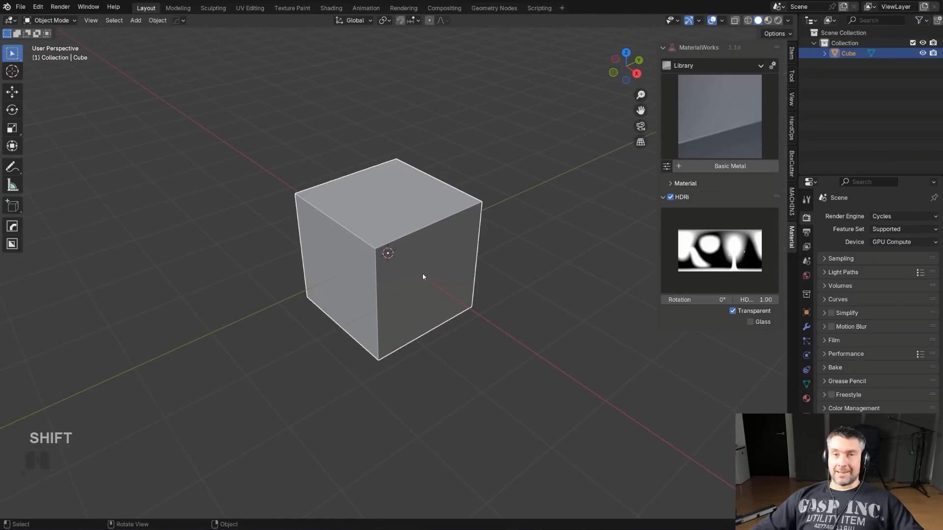
Add a HardOps vertex-group bevel about 0.55 wide with 15 segments to the new cube's front vertical edge.
key("Tab")
left_click(410, 316)
scroll(366, 279, "up", 1)
middle_click_drag(406, 281, 435, 276, "shift")
key("q")
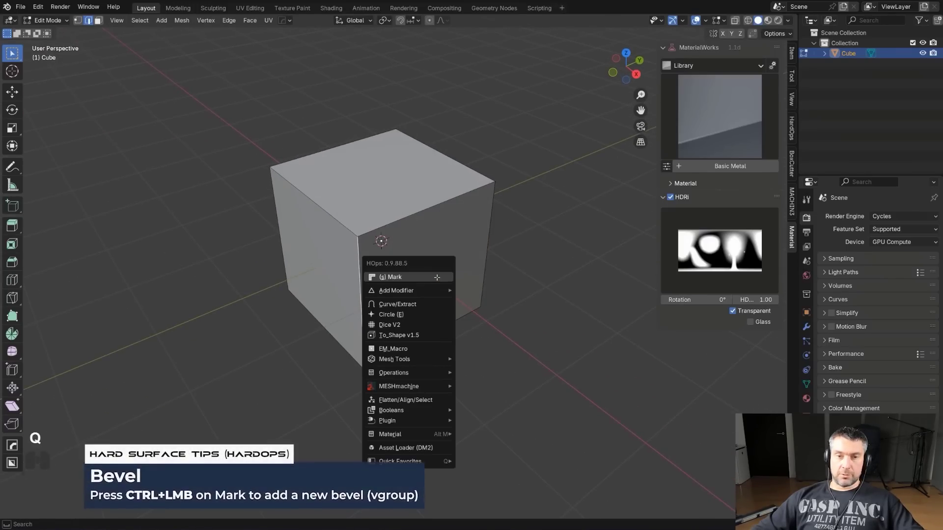
left_click(436, 278, "ctrl")
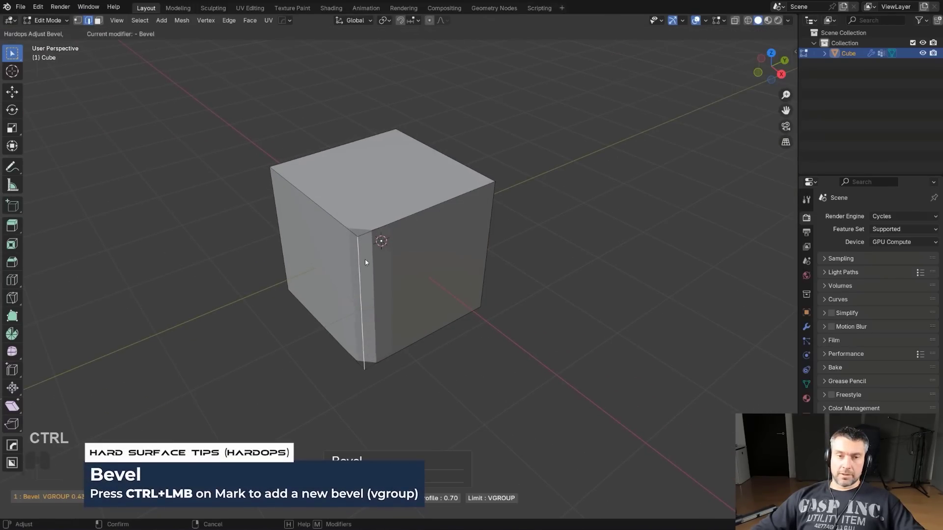
scroll(333, 253, "up", 3)
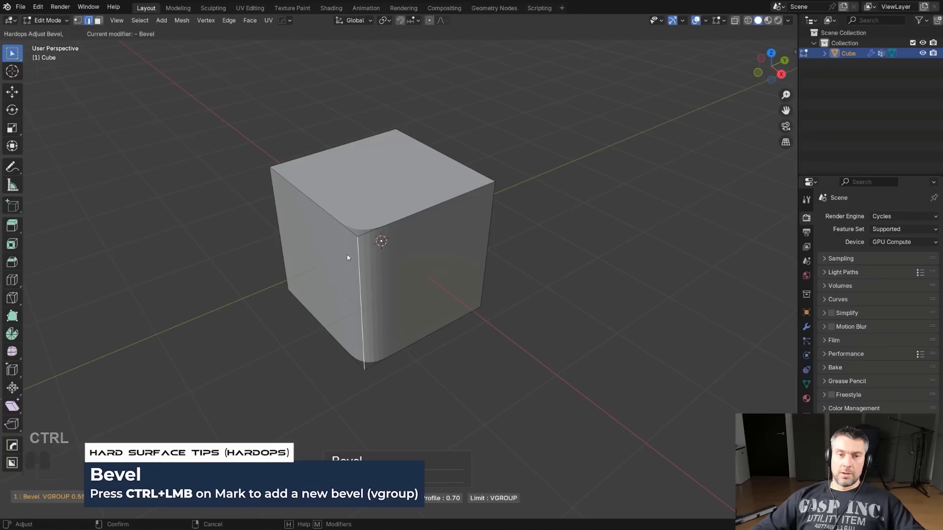
left_click(347, 258)
Return to Object Mode and mirror the cube's rounded corner across the Y and X axes with HardOps Mirror.
middle_click_drag(459, 253, 419, 252)
key("Tab")
key("alt+x")
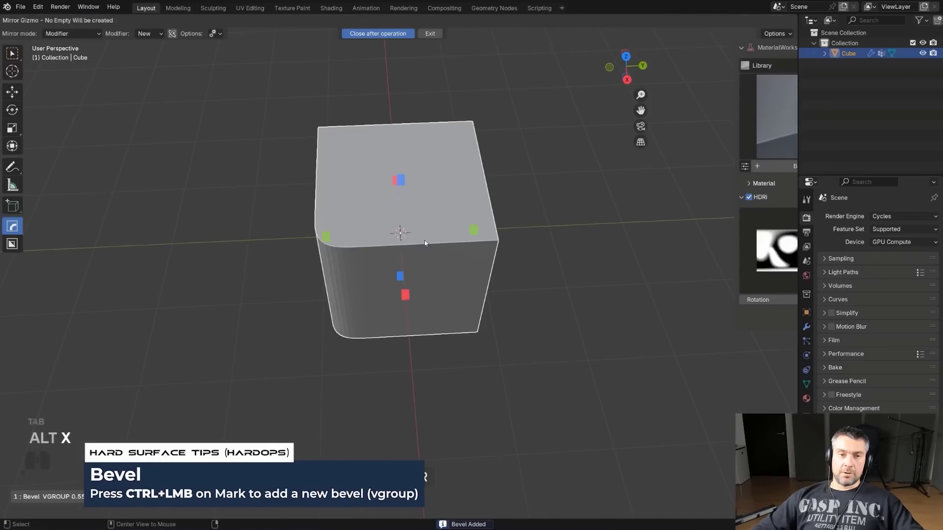
left_click(326, 236, "shift")
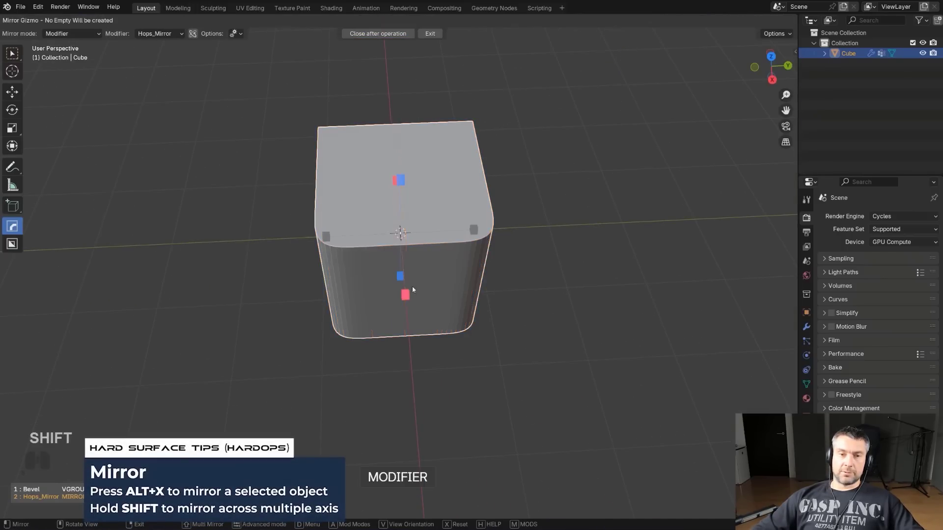
left_click(411, 296, "shift")
middle_click_drag(390, 281, 508, 281)
right_click(492, 278)
middle_click_drag(429, 263, 397, 232)
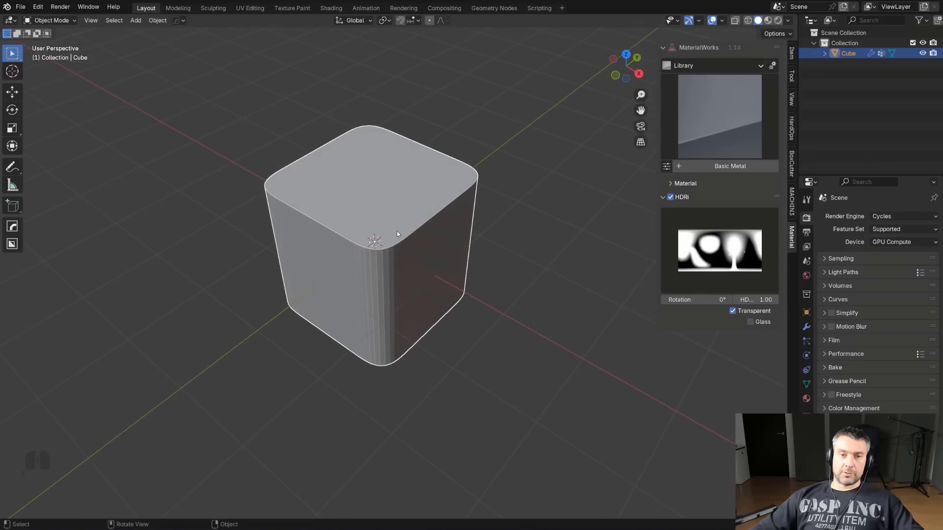
Adjust the vertex-group bevel on the cube's vertical edges to a width of about 0.6.
key("q")
left_click(341, 240)
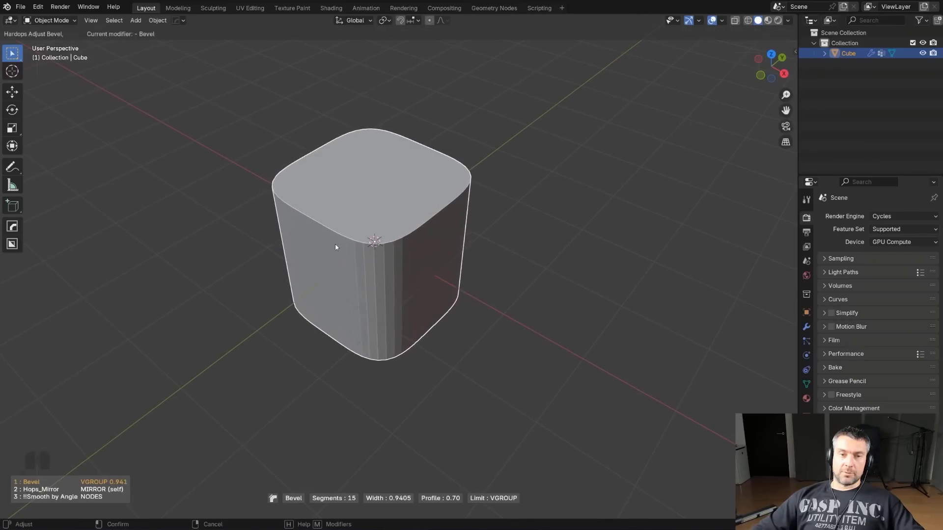
left_click(392, 257)
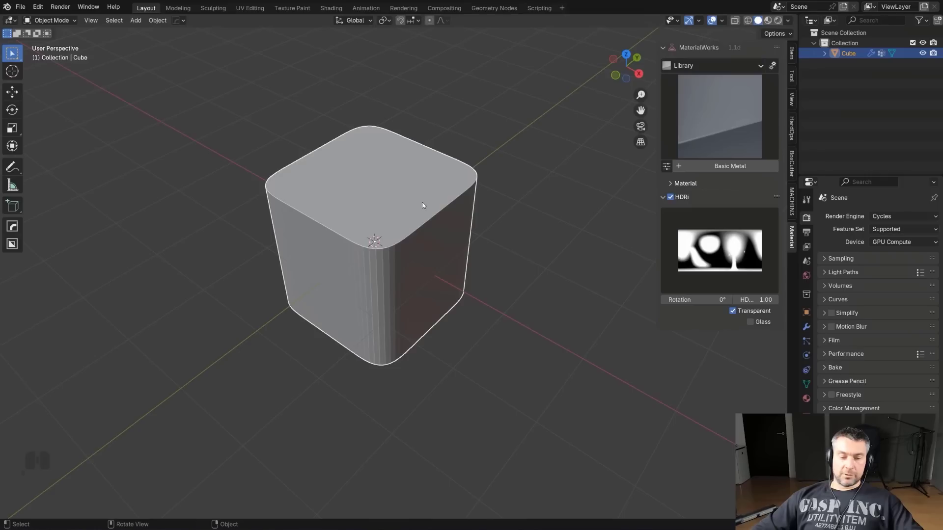
Add a second HardOps bevel to the cube, limited by a 30° angle, with 3 segments and a width of about 0.016.
key("q")
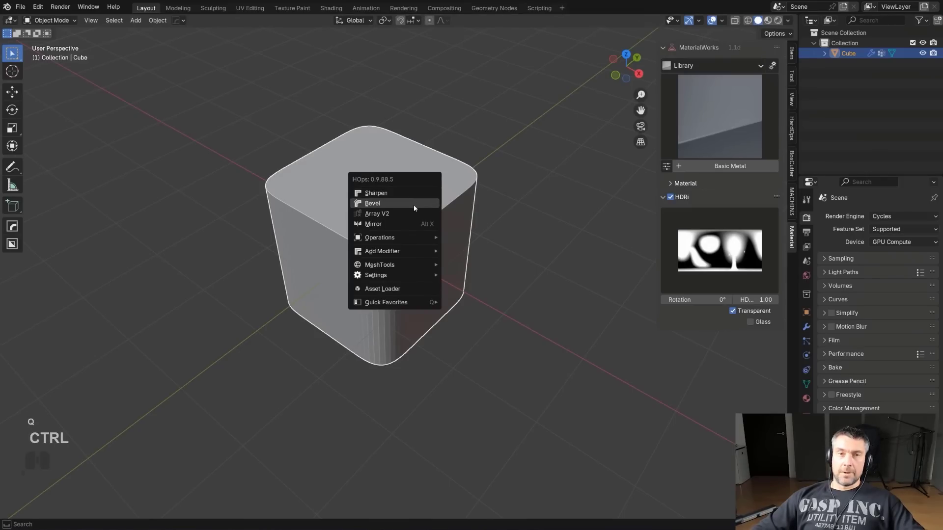
left_click(411, 204, "ctrl")
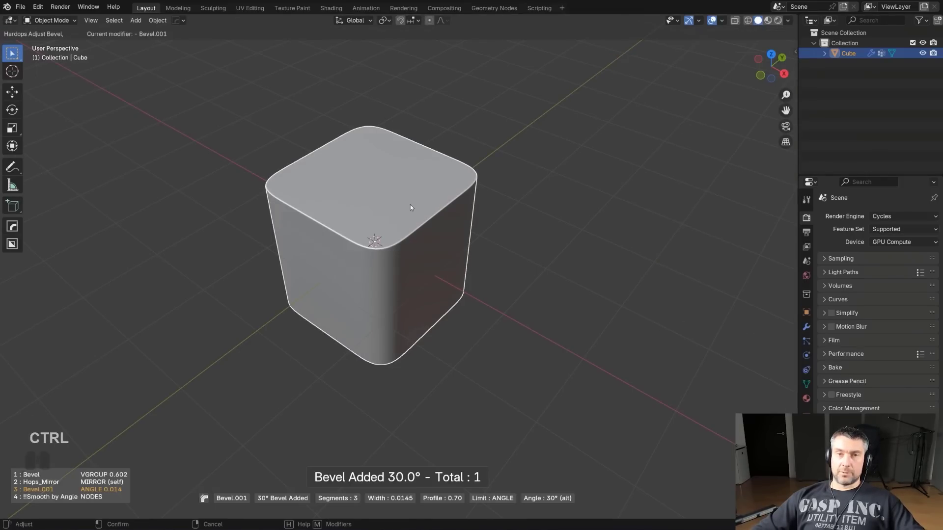
mouse_move(408, 208)
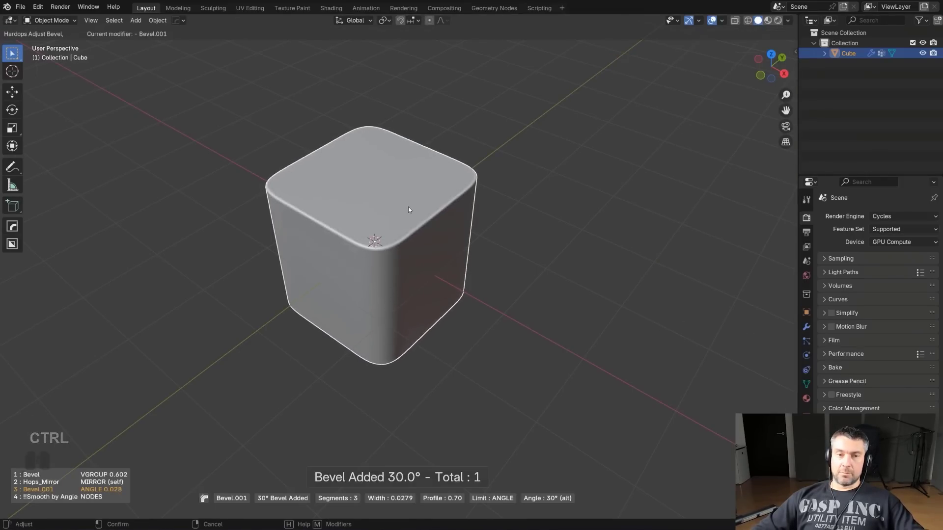
left_click(432, 212)
scroll(420, 209, "up", 2)
Readjust the angle-limited edge bevel's width and switch the bevel adjustment to the vertex-group bevel on the vertical edges.
key("q")
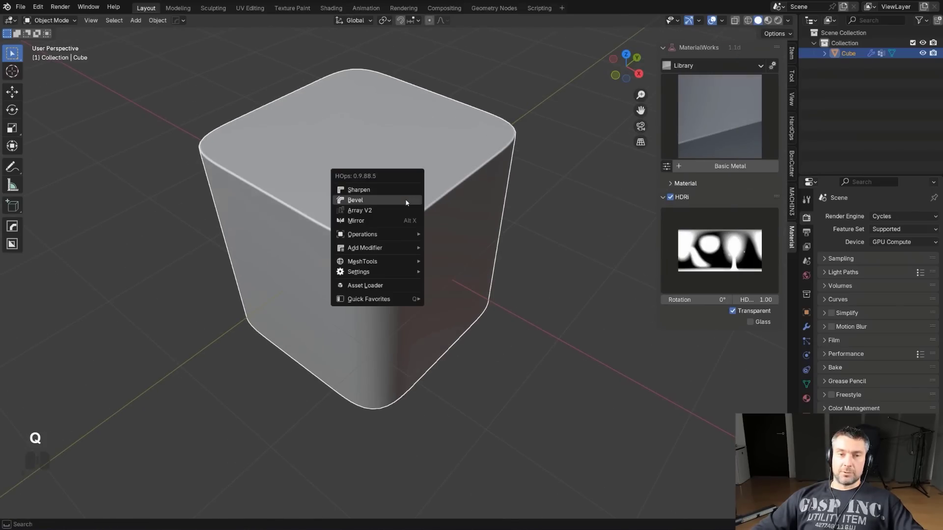
left_click(404, 200)
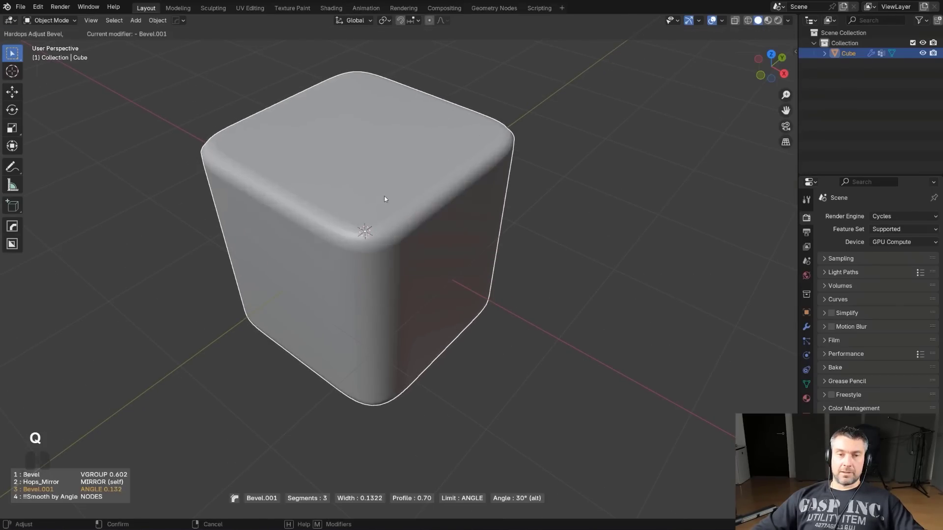
key("q")
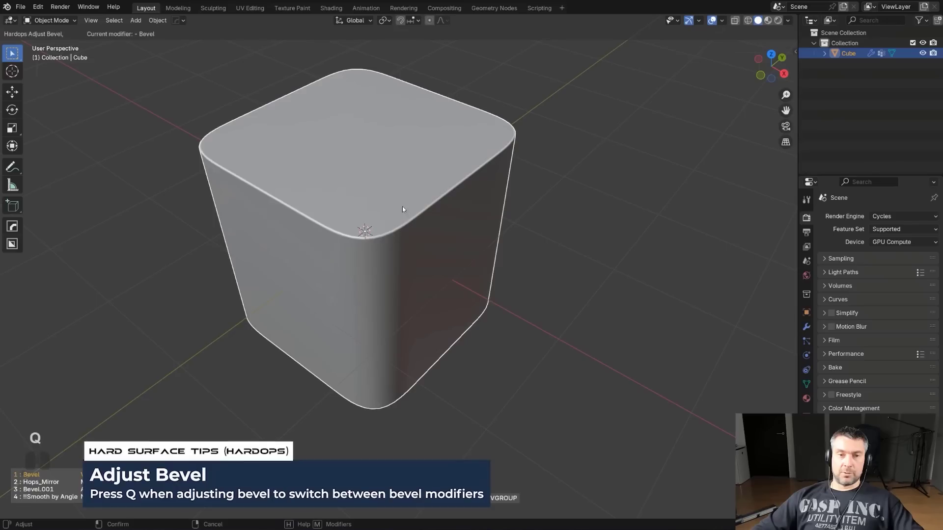
mouse_move(400, 213)
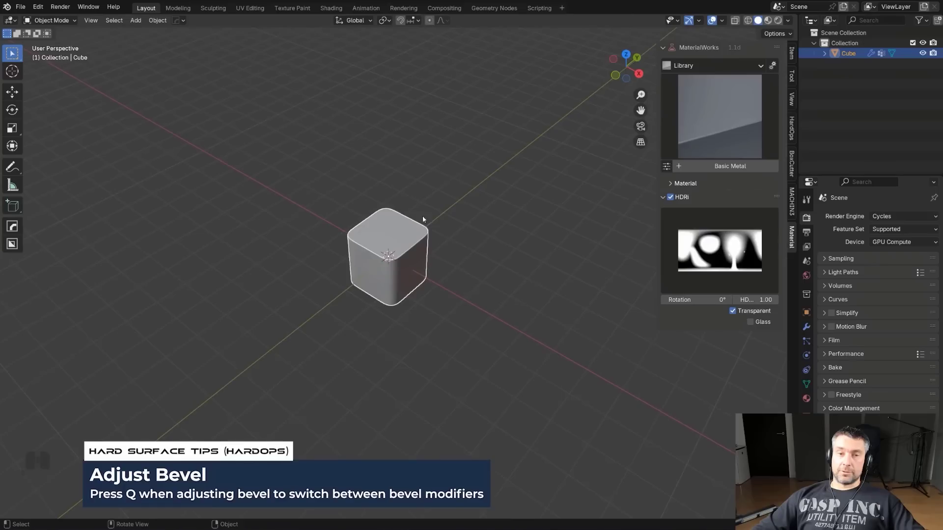
Delete the cube and add a plane in its place.
middle_click_drag(422, 216, 398, 257, "shift")
key("x")
left_click(347, 230)
key("shift+a")
mouse_move(397, 238)
left_click(450, 249)
Extrude one edge of the plane upward along Z and shift it along Y to form a long sloped face.
scroll(419, 219, "up", 2)
key("Tab")
left_click(420, 230)
scroll(420, 231, "down", 3)
key("e")
key("z")
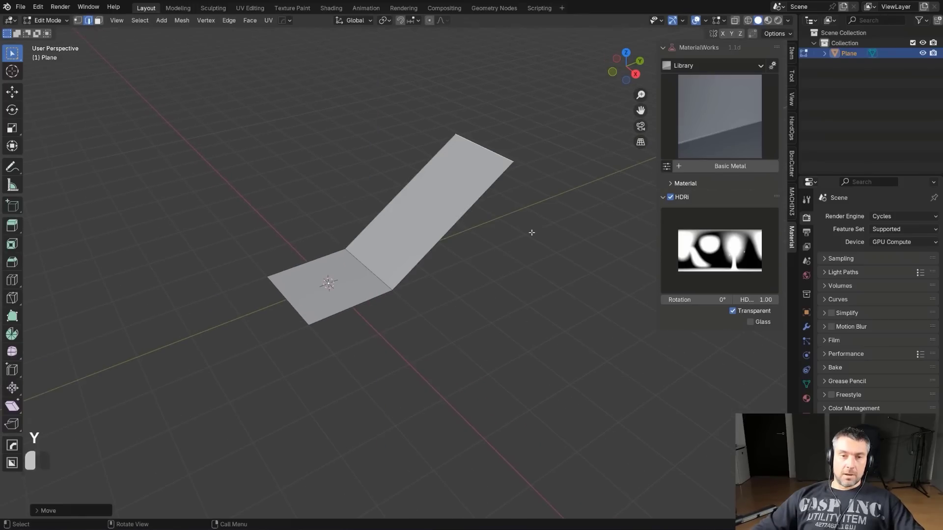
left_click(436, 259)
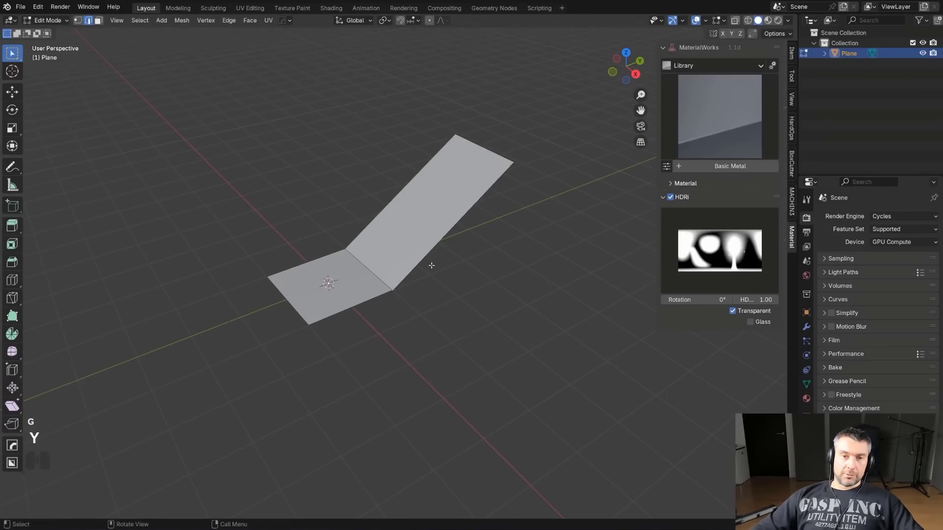
Extrude the side edges of both faces along X and lower them along Z to form a slanted side strip.
key("e")
key("x")
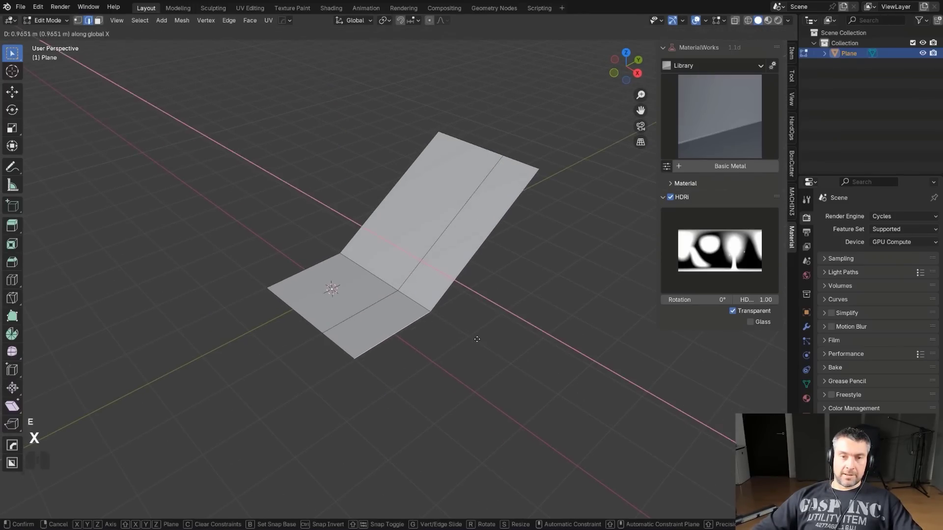
left_click(488, 337)
key("g")
key("z")
left_click(486, 330)
middle_click_drag(486, 330, 496, 324)
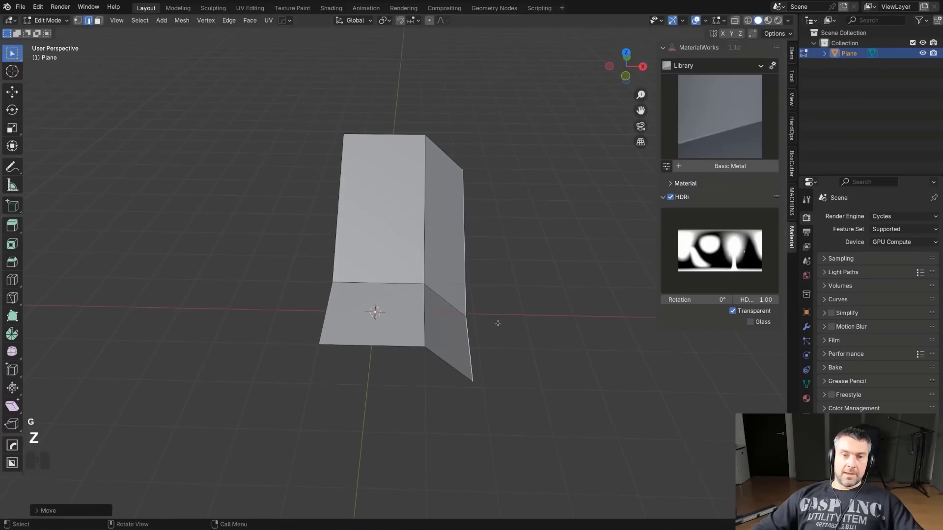
Return to Object Mode and mirror the slanted side strip to the other side across the X axis.
key("Tab")
key("alt+x")
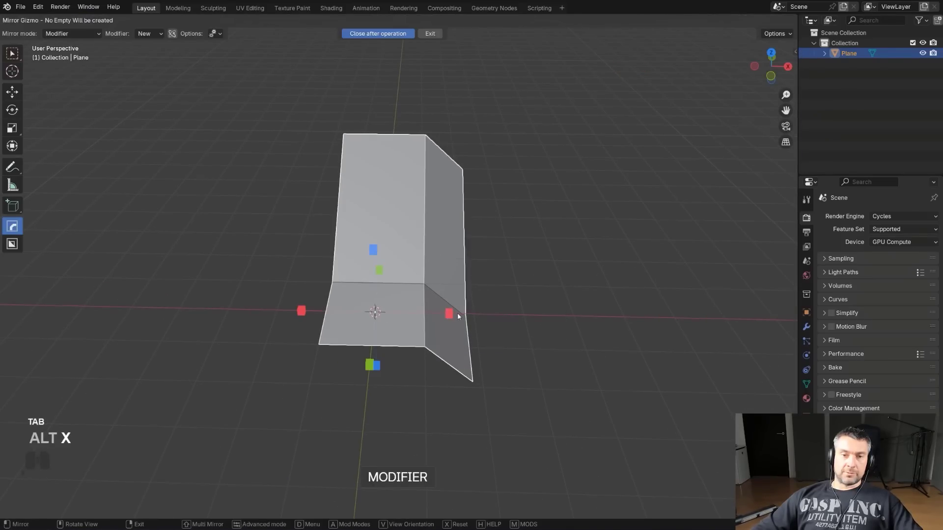
left_click(457, 314)
middle_click_drag(449, 298, 290, 317)
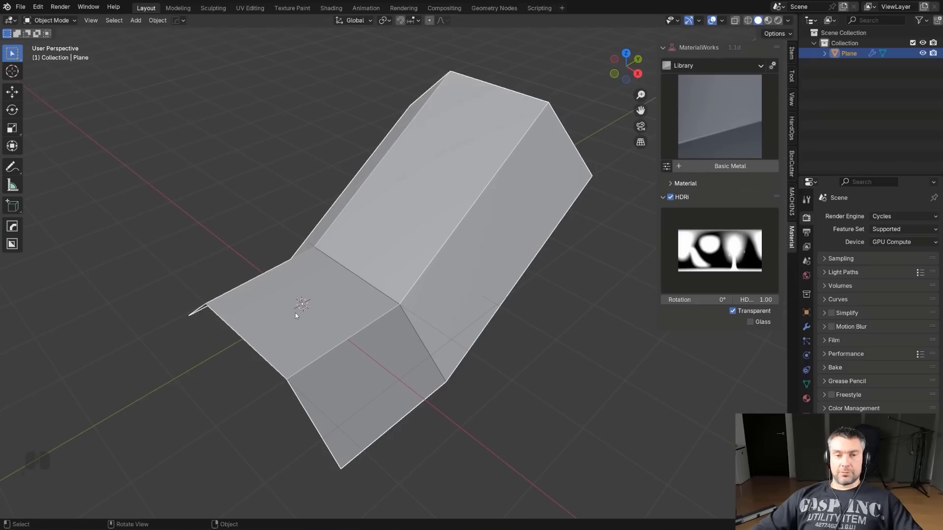
Add a HardOps vertex-group bevel about 1.09 wide to the crease edges between the base and the sloped faces.
key("Tab")
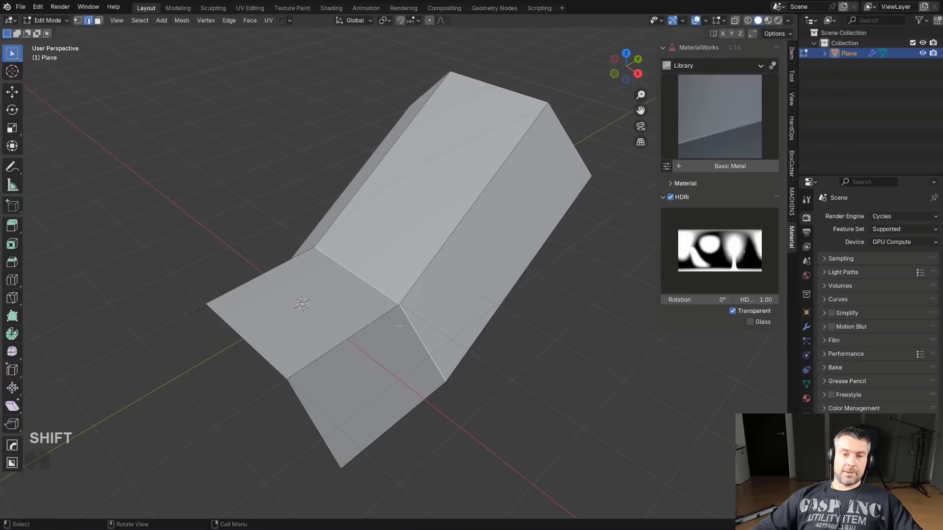
key("q")
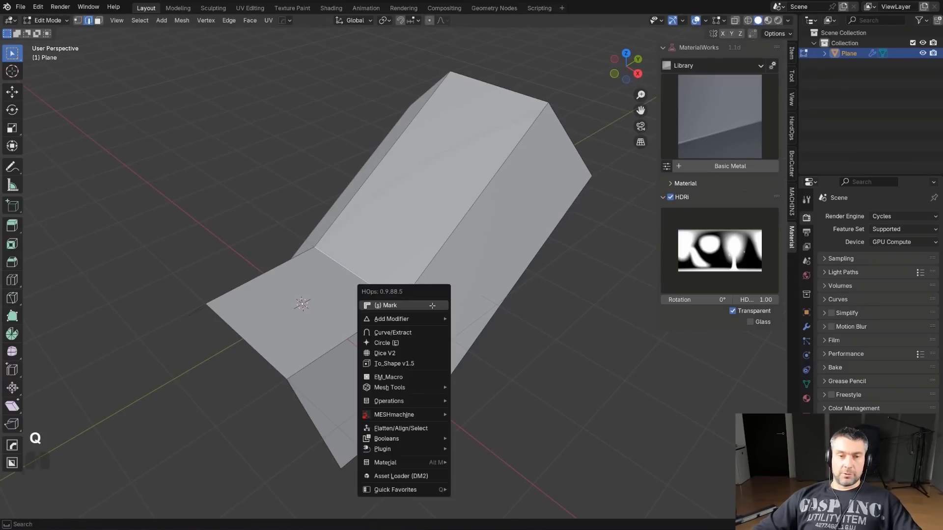
left_click(434, 309)
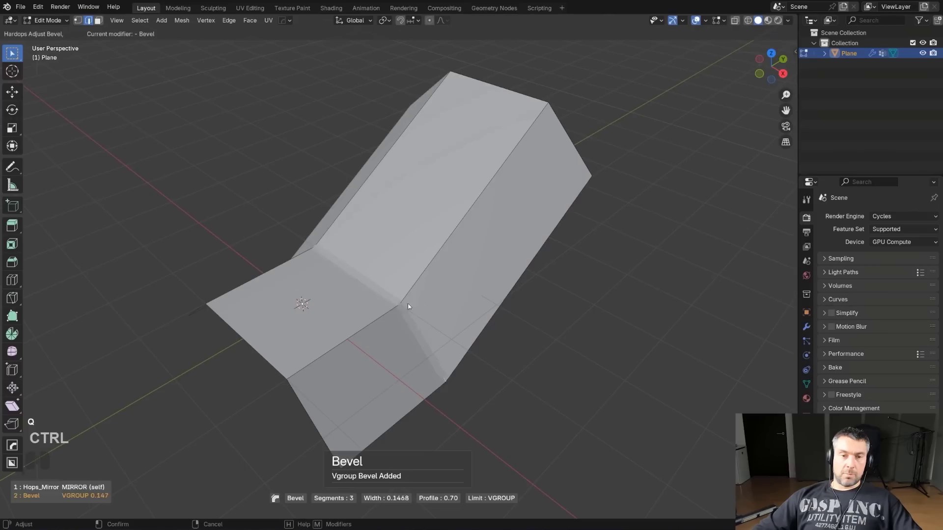
left_click(255, 305)
Return to Object Mode and remove the Hops_Mirror modifier from the plane.
left_click(451, 228)
middle_click_drag(452, 227, 484, 231)
left_click(440, 337, "ctrl")
key("Tab")
key("ctrl+grave")
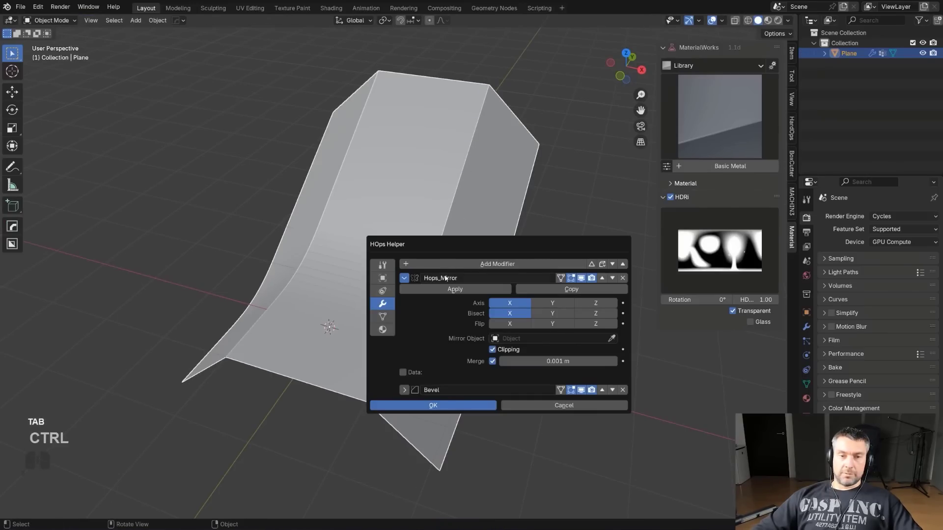
left_click(622, 279)
Add a second vertex-group bevel about 0.53 wide to the lengthwise edges between the main surface and the side strip.
key("shift+q")
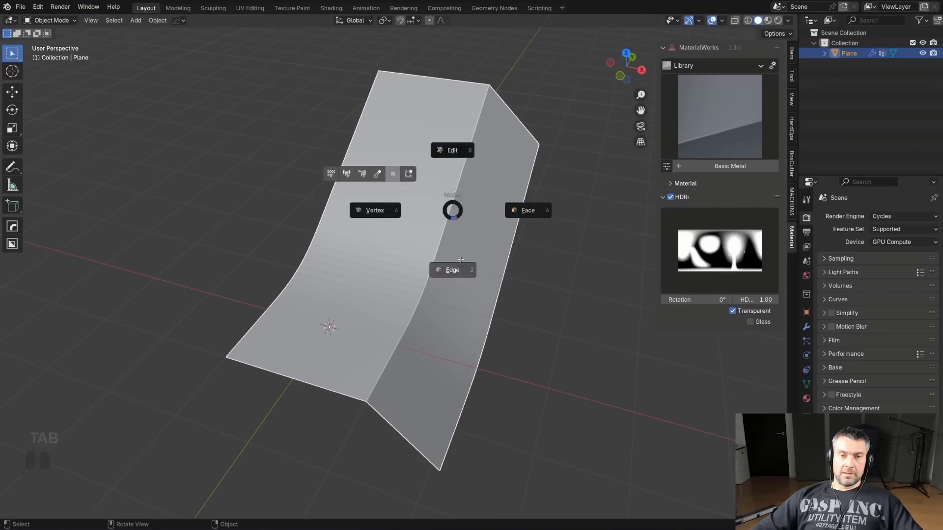
left_click(460, 254)
left_click(444, 310, "ctrl")
key("q")
left_click(455, 288, "ctrl")
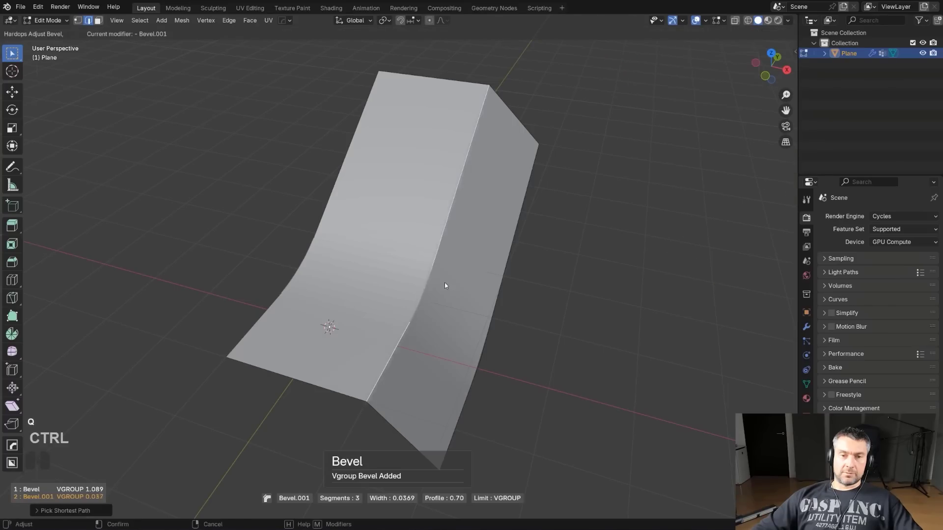
left_click(370, 281)
Return to Object Mode and mirror the beveled plane across the X axis, placing the mirror after both bevels.
key("Tab")
key("alt+x")
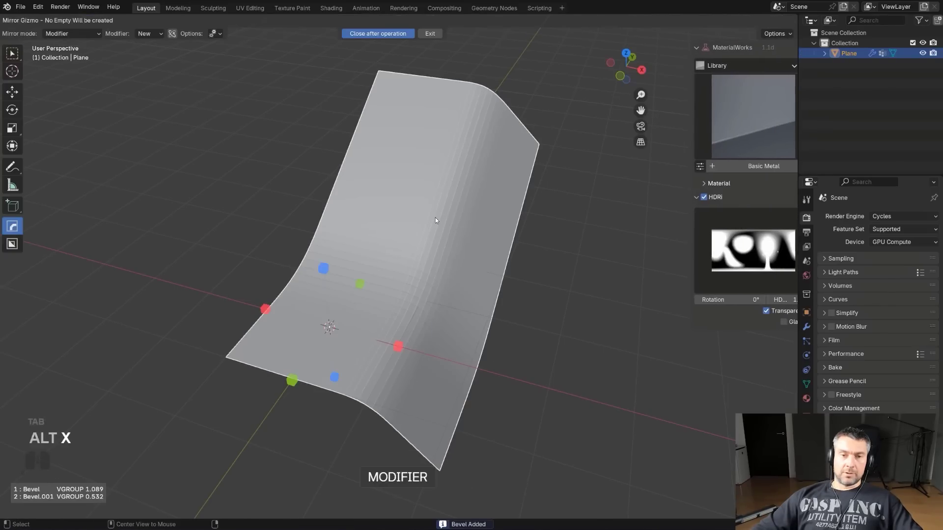
left_click(398, 347)
scroll(413, 294, "down", 3)
middle_click_drag(413, 295, 445, 221)
scroll(433, 254, "up", 3)
Apply Shade Auto Smooth to the mirrored plane.
key("q")
right_click(437, 226)
left_click(433, 224)
middle_click_drag(382, 225, 368, 230, "shift")
middle_click_drag(464, 235, 427, 233)
scroll(343, 227, "down", 3)
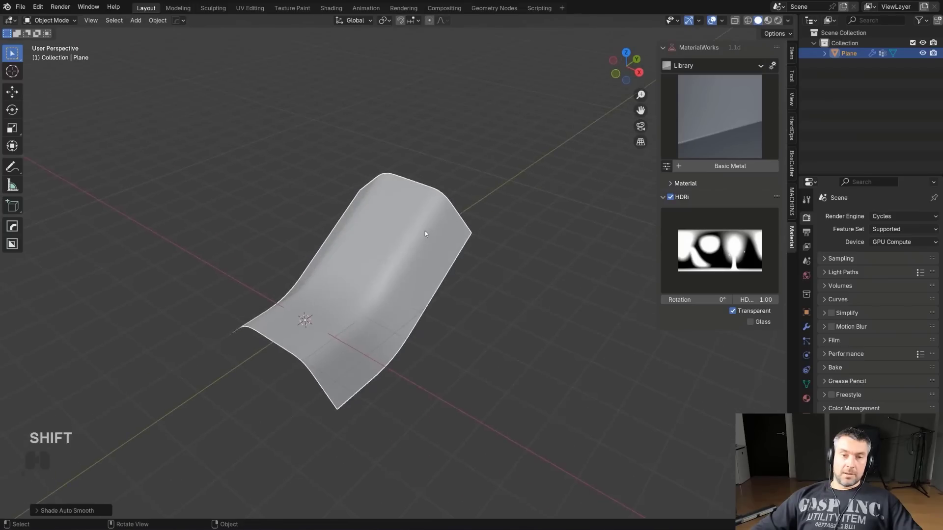
Adjust the widths of both vertex-group bevels on the plane with HardOps, setting Bevel.001 to about 0.35.
scroll(426, 233, "up", 2)
key("q")
left_click(387, 234)
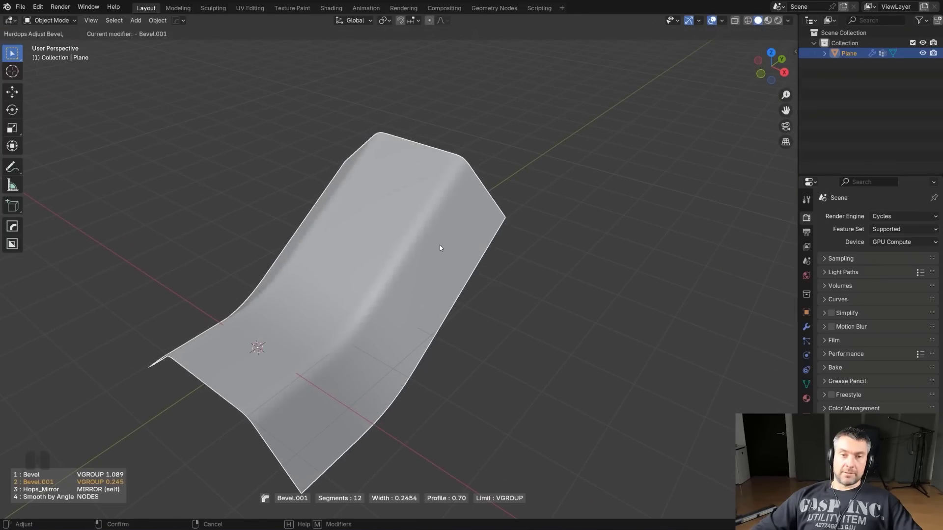
key("q")
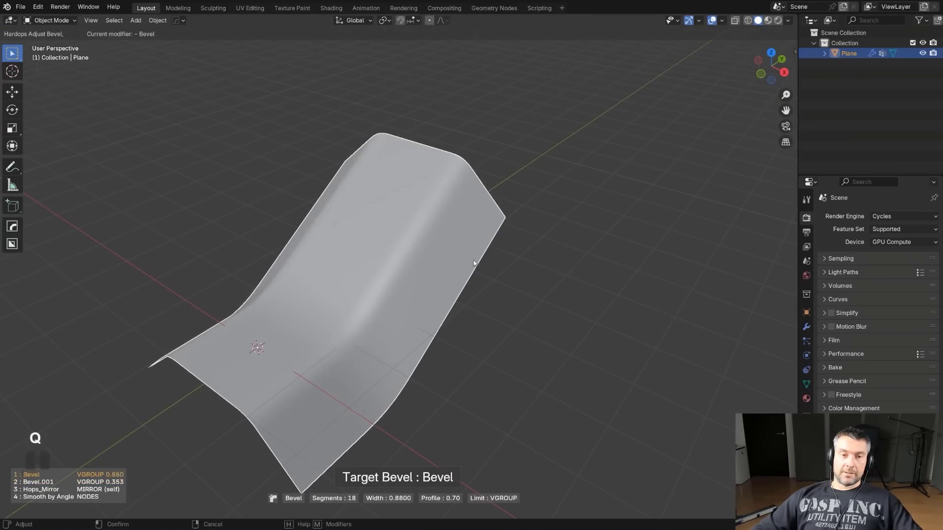
left_click(429, 268)
middle_click_drag(416, 263, 428, 248)
Duplicate the plane along the X axis and remove both bevel modifiers from the copy.
middle_click_drag(370, 254, 360, 301)
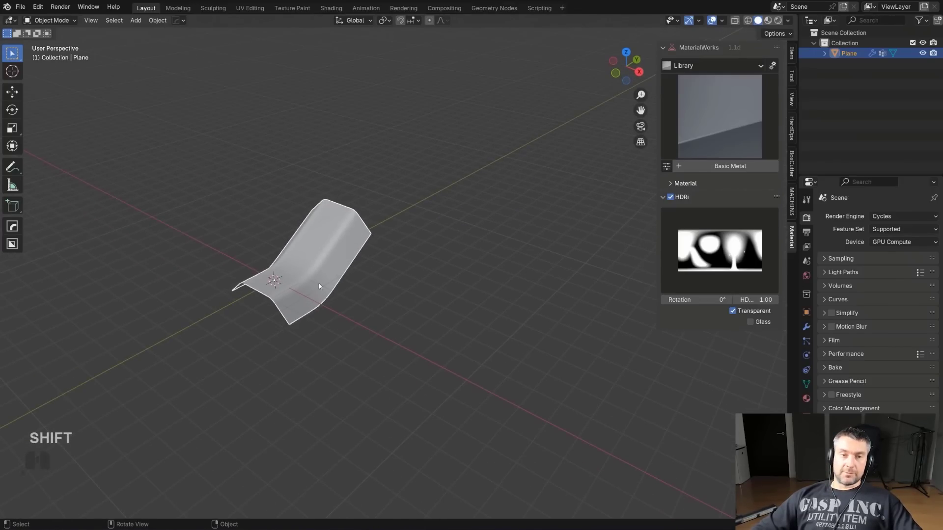
key("shift+d")
key("x")
left_click(385, 318)
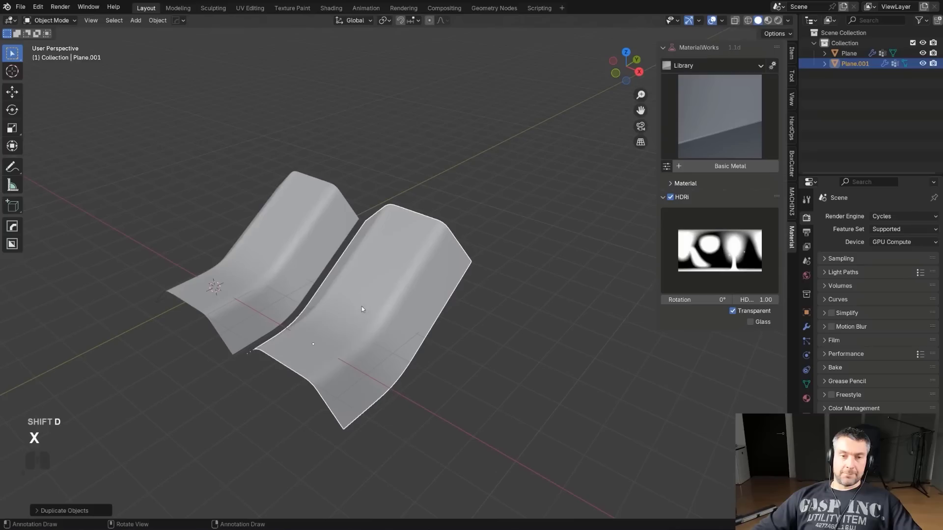
key("ctrl+grave")
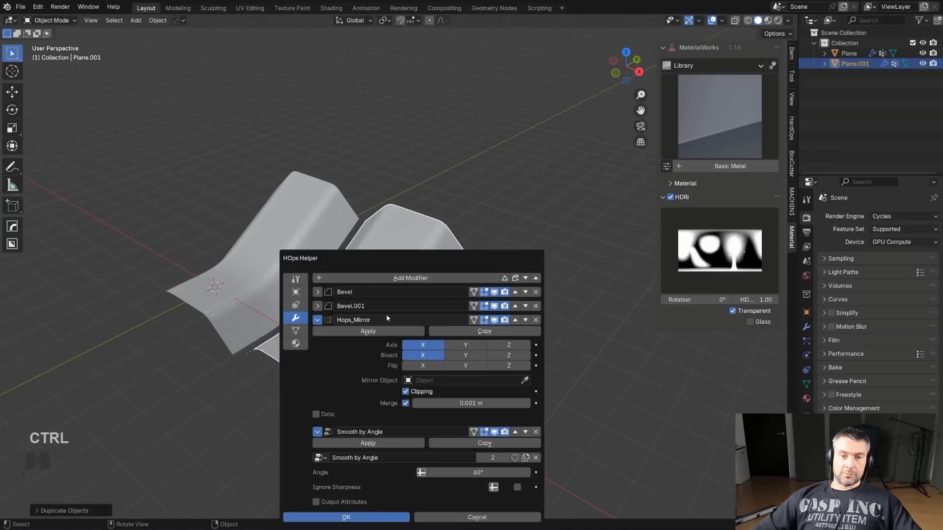
left_click(536, 291)
left_click(536, 291)
In Edit Mode, bevel the copy's crosswise fold with 9 segments and its lengthwise edges with 9 segments about 0.33 m wide.
scroll(319, 385, "up", 4)
key("Tab")
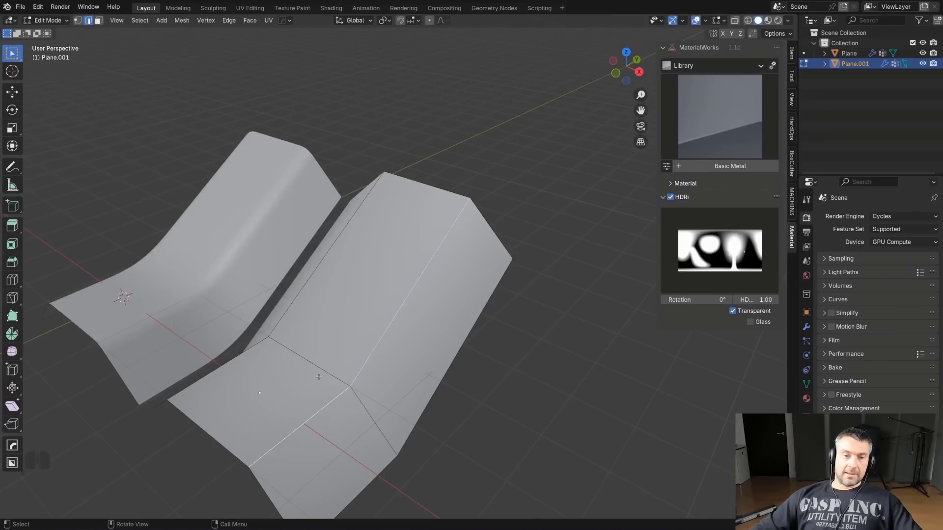
key("ctrl+b")
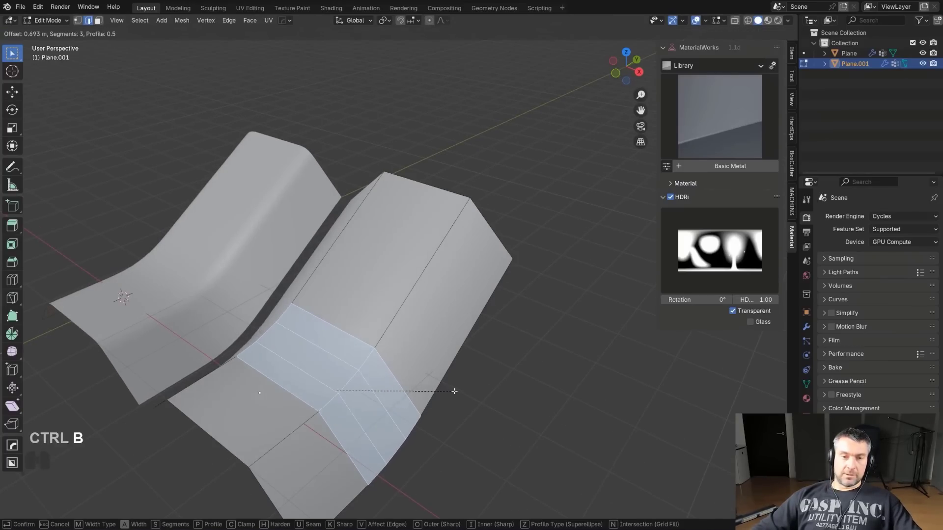
scroll(448, 385, "up", 7)
left_click(349, 389)
key("ctrl+b")
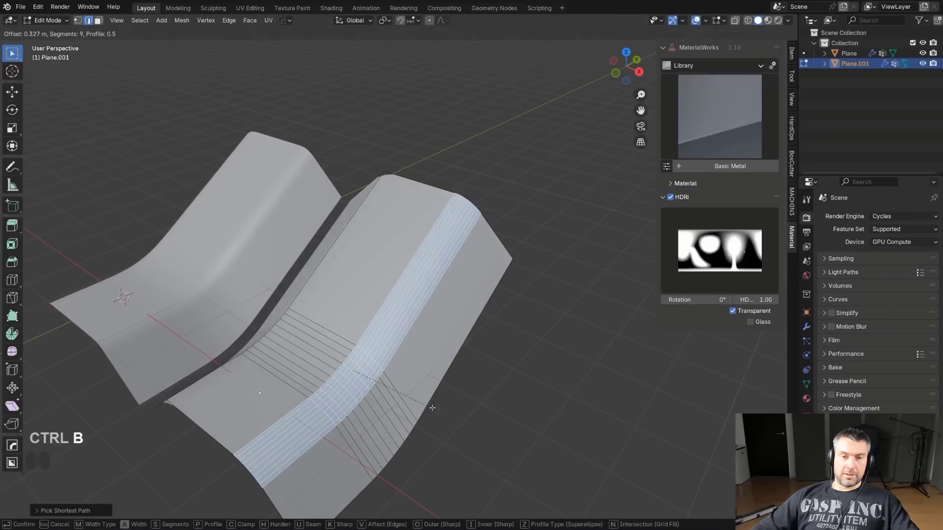
left_click(436, 406)
key("Tab")
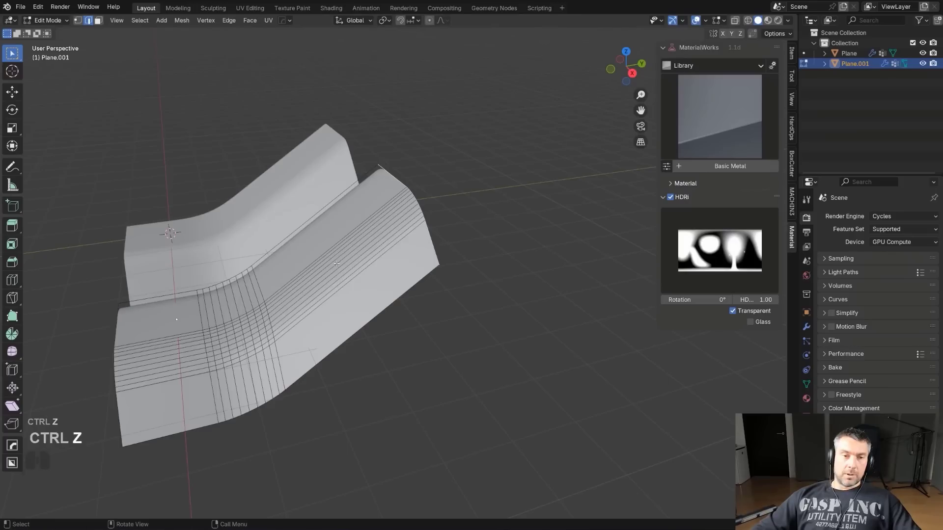
Lower the raised end of the mesh-beveled copy along the Z axis and return to Object Mode.
middle_click_drag(419, 266, 420, 280)
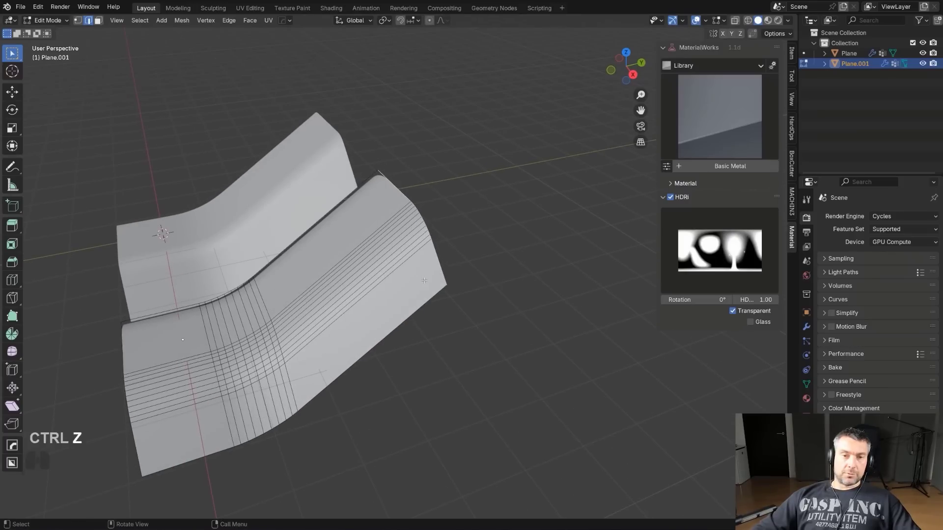
left_click(412, 184, "ctrl")
key("g")
key("z")
left_click(446, 349)
key("Tab")
middle_click_drag(354, 259, 314, 315, "shift")
scroll(346, 233, "up", 1)
middle_click_drag(358, 228, 381, 271, "shift")
Edit the original modifier-beveled plane and lower its raised end edges along the Z axis.
left_click(385, 177)
key("Tab")
middle_click_drag(410, 196, 430, 192)
left_click(419, 126, "ctrl")
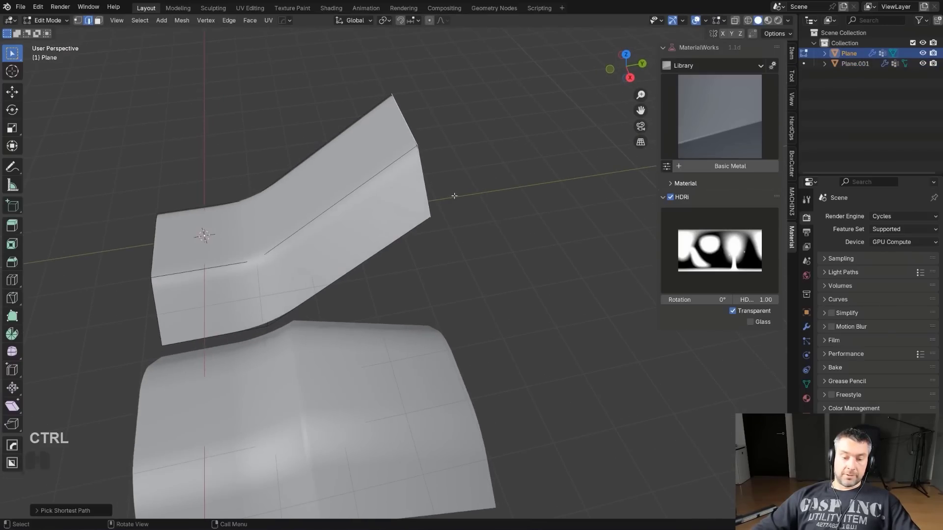
key("g")
key("z")
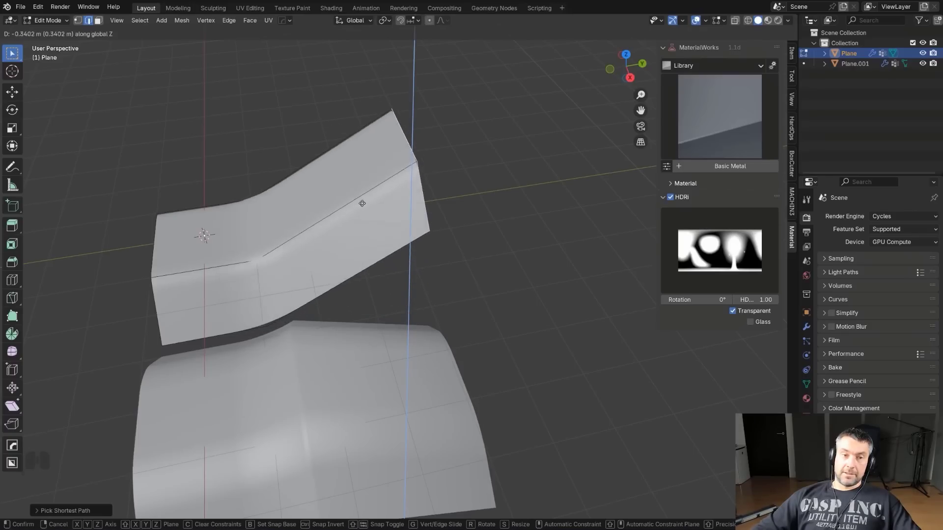
left_click(333, 374)
Raise the original plane's outer side edges about 1.6 m along the Z axis and return to Object Mode.
middle_click_drag(332, 373, 373, 282)
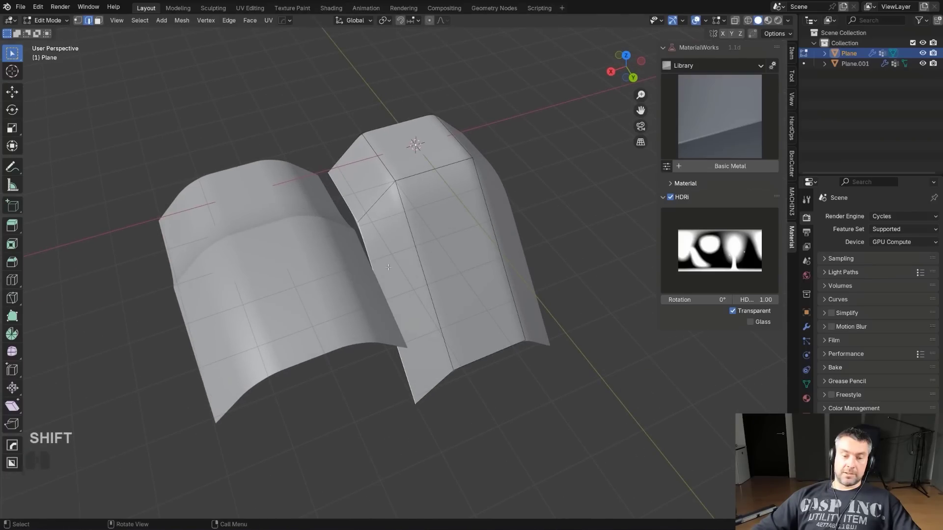
key("g")
key("z")
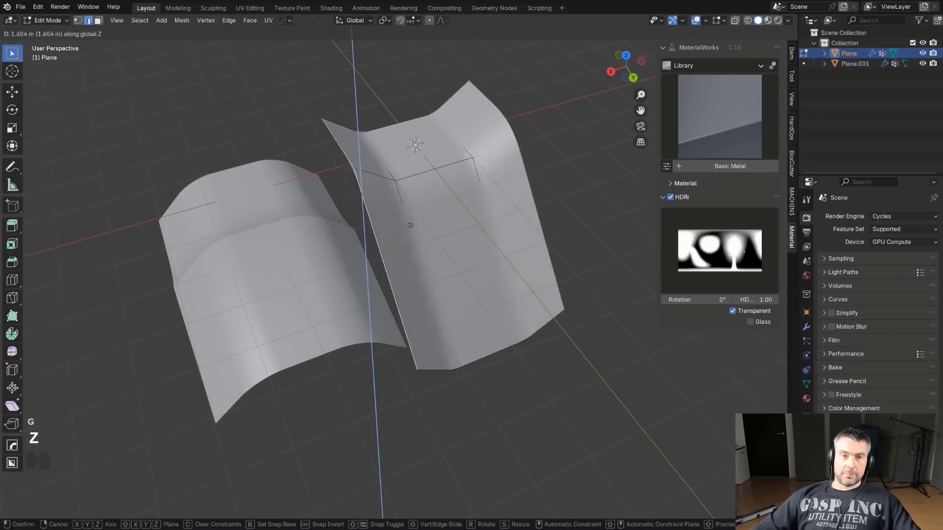
left_click(414, 216)
middle_click_drag(413, 216, 449, 246)
key("Tab")
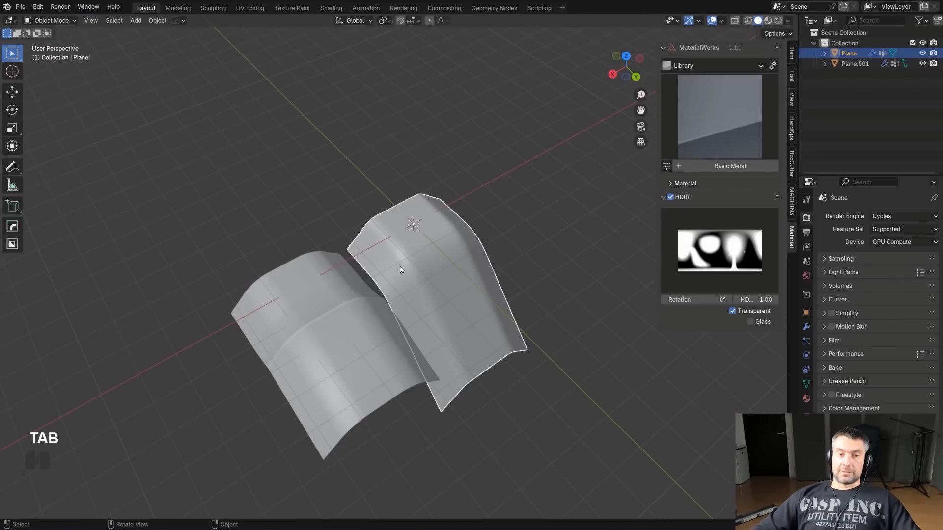
Delete both planes and add a new cube.
middle_click_drag(402, 270, 432, 275)
key("a")
key("x")
left_click(435, 275)
middle_click_drag(355, 264, 423, 277)
key("shift+a")
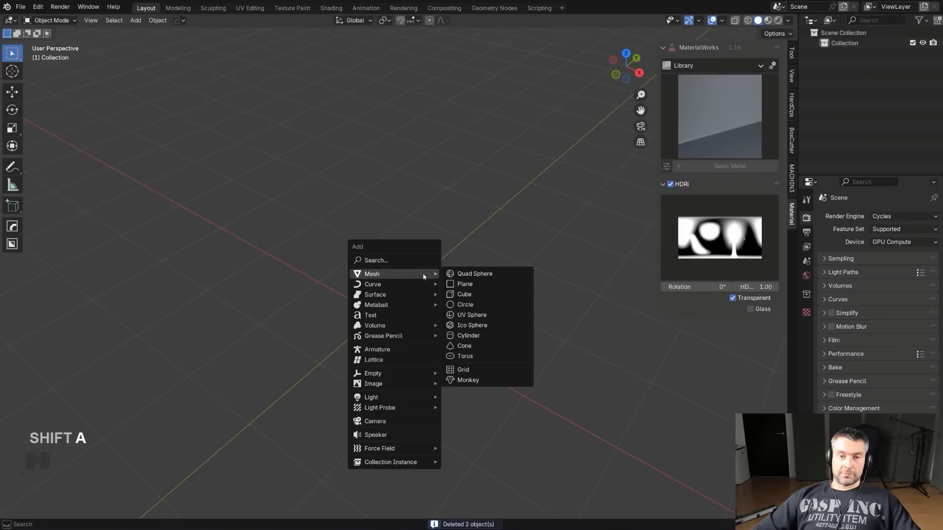
left_click(475, 295)
Add a 30° HardOps bevel to the cube and set it to 9 segments, about 0.23 wide.
key("q")
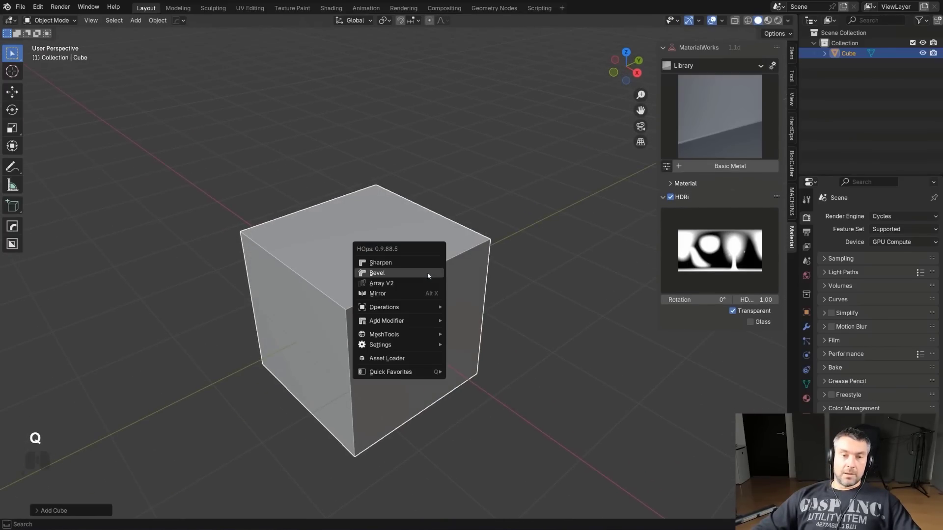
left_click(428, 274)
middle_click_drag(425, 272, 433, 260)
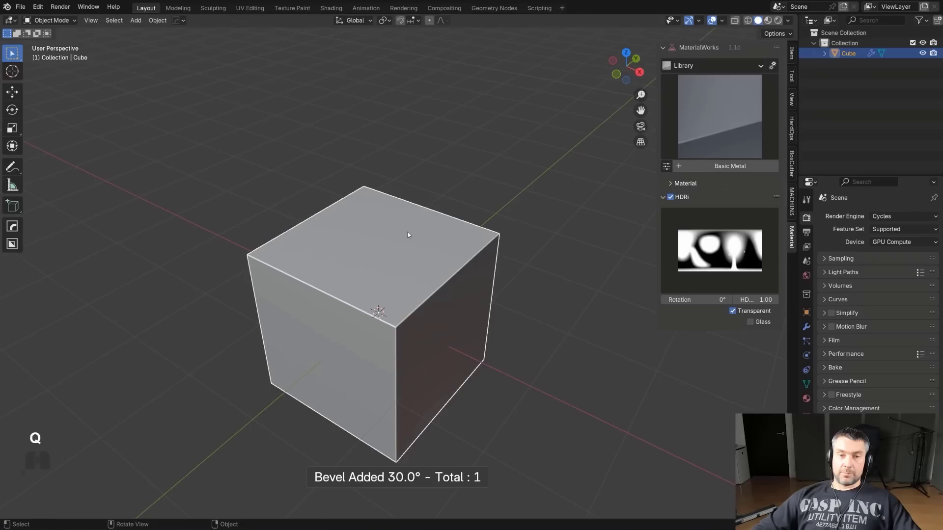
key("q")
left_click(420, 278)
scroll(406, 273, "up", 3)
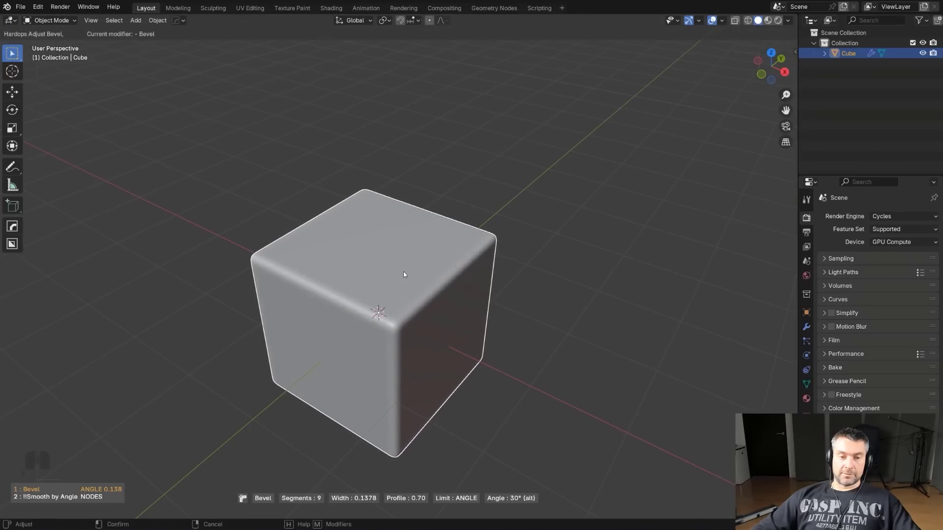
scroll(403, 271, "up", 1)
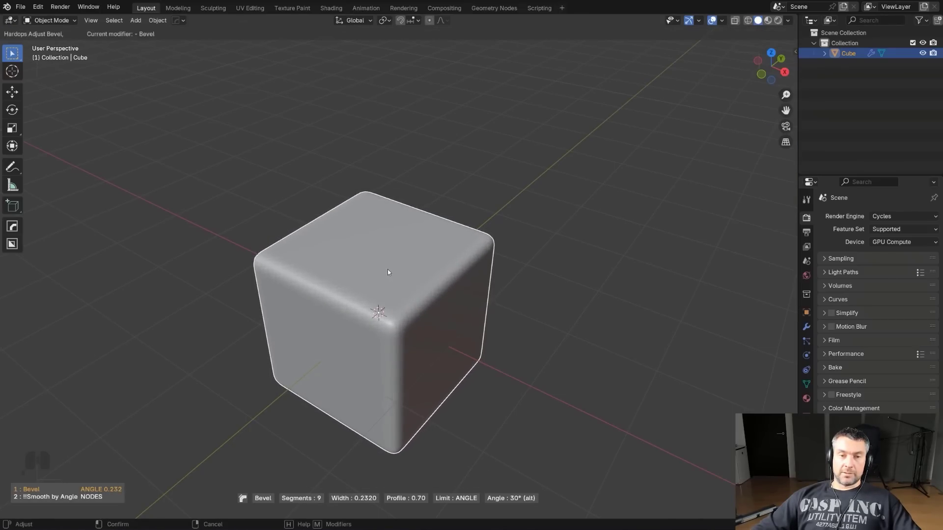
left_click(388, 269)
Try a BoxCutter box cut through the cube's top and side, and undo it.
mouse_move(424, 285)
middle_mouse_down()
mouse_move(322, 281)
mouse_move(439, 279)
mouse_move(414, 266)
mouse_move(382, 223)
middle_mouse_up()
key("alt+w")
mouse_move(382, 223)
left_mouse_down()
mouse_move(410, 275)
mouse_move(419, 335)
left_mouse_up()
left_click(419, 405)
middle_click_drag(400, 311, 432, 333)
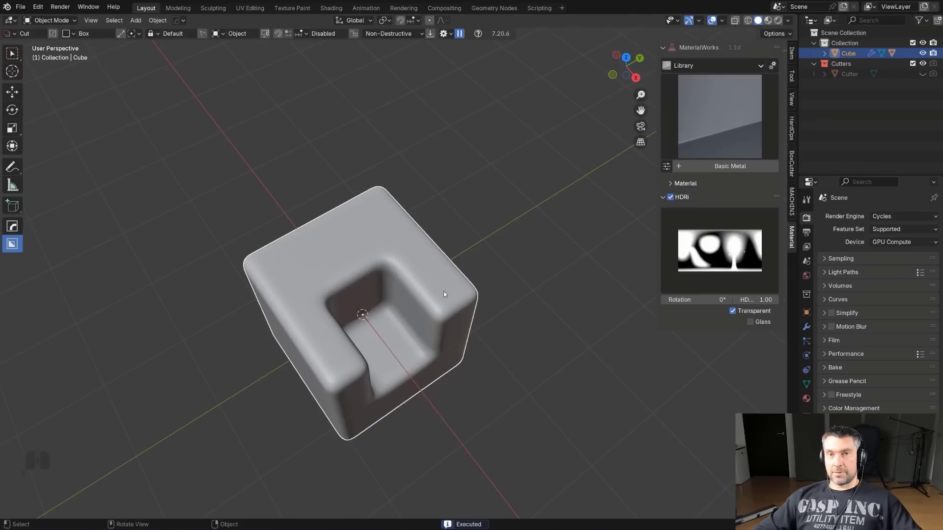
key("ctrl+z")
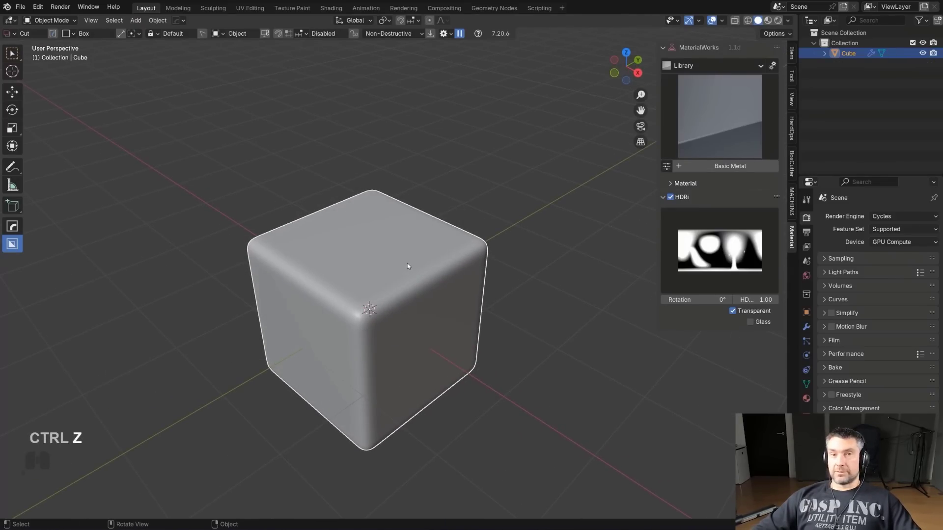
Run the HardOps Step operation on the cube to add a bevel modifier at half the previous width.
scroll(406, 259, "up", 2)
key("q")
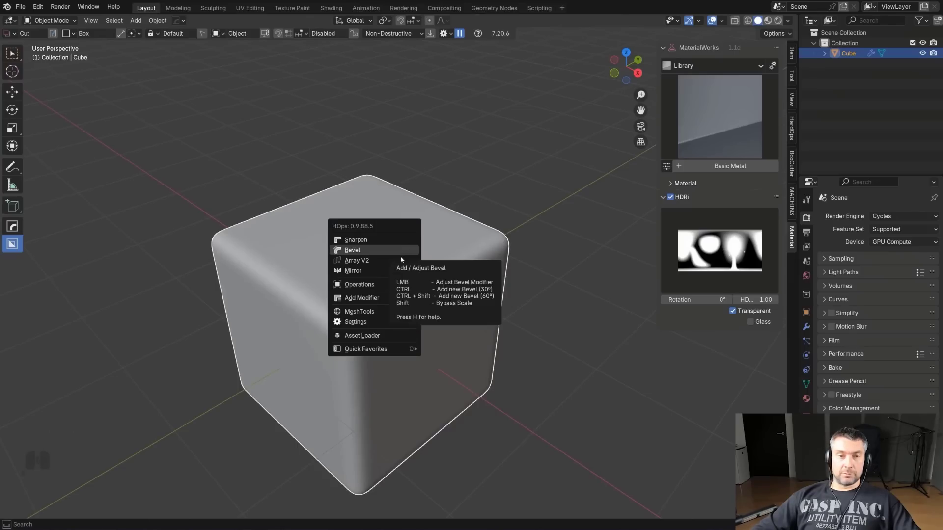
mouse_move(398, 284)
left_click(461, 323)
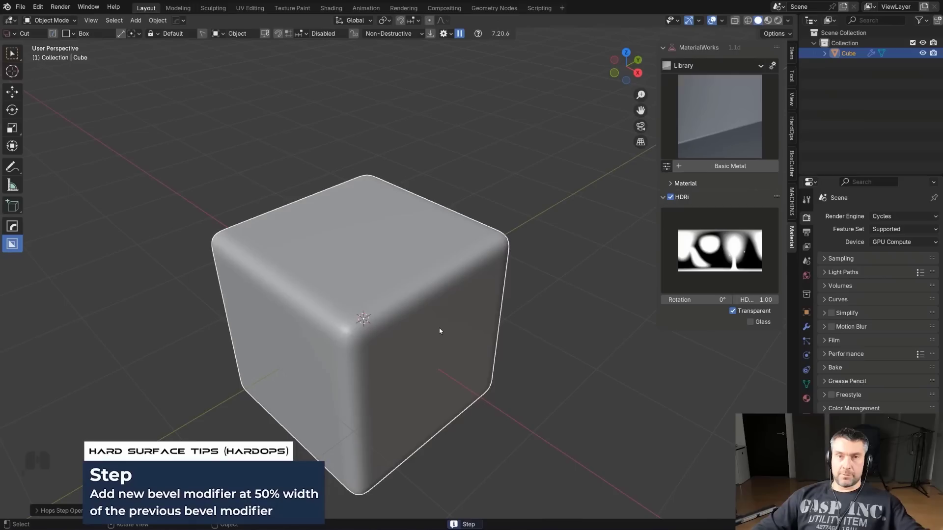
Cut a box-shaped notch from the cube's top face through its side with BoxCutter.
left_click_drag(400, 227, 457, 327)
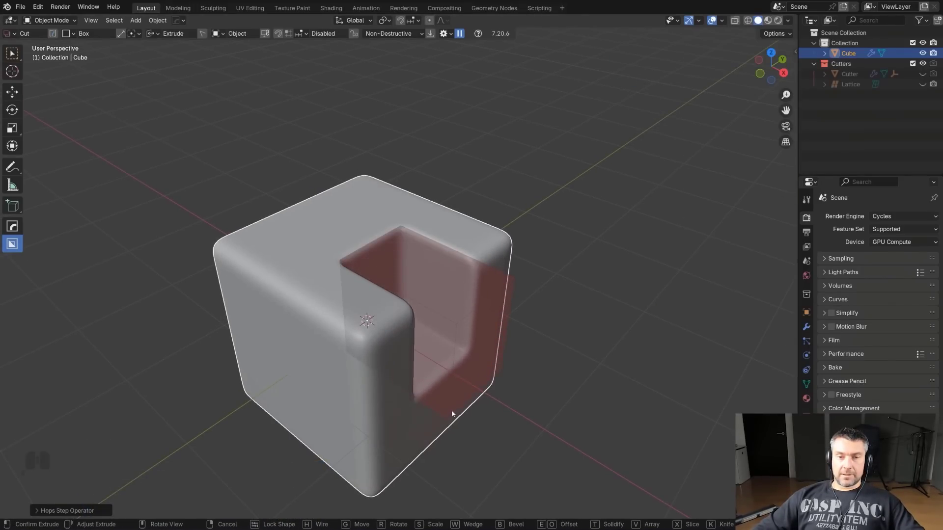
left_click(452, 403)
middle_click_drag(453, 406, 432, 356)
scroll(450, 324, "up", 2)
middle_click_drag(468, 292, 467, 255)
Check the cube's modifier stack, set Bevel.001 to about 0.04 wide and widen the first bevel.
key("ctrl+grave")
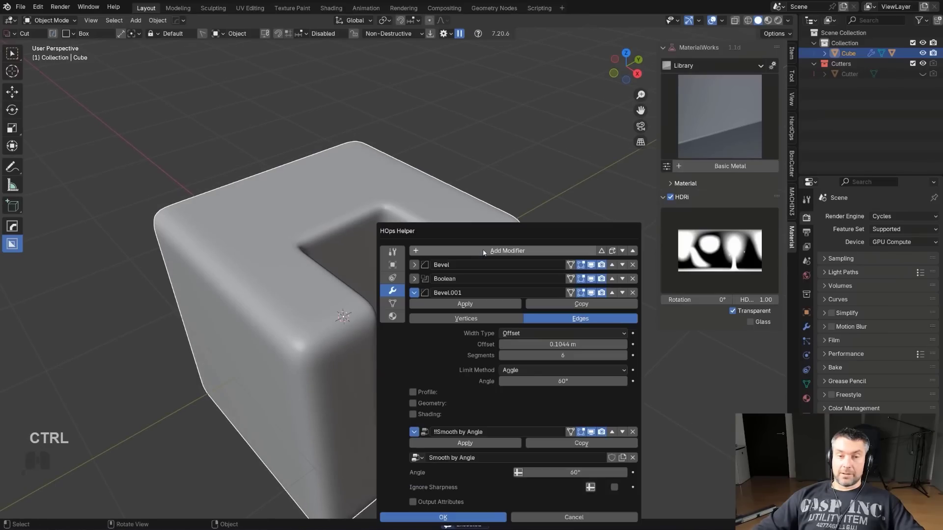
key("q")
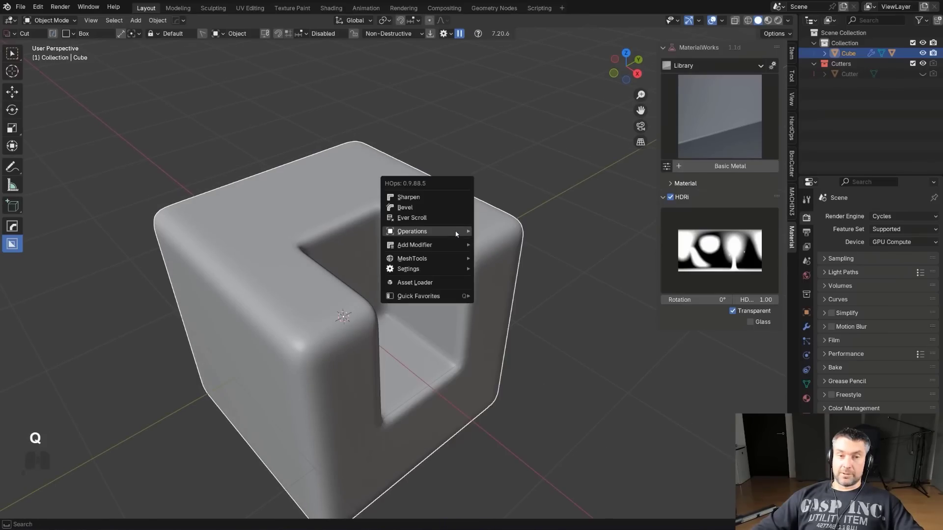
left_click(453, 210)
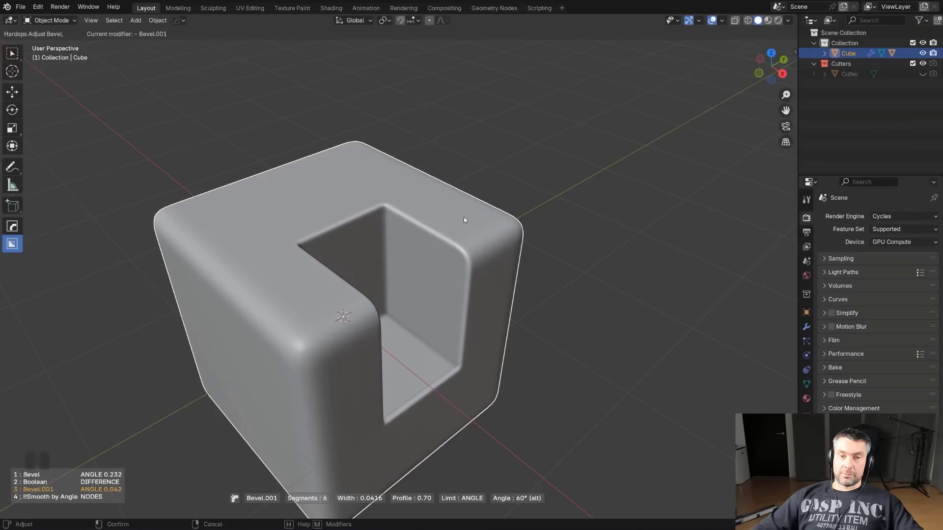
key("q")
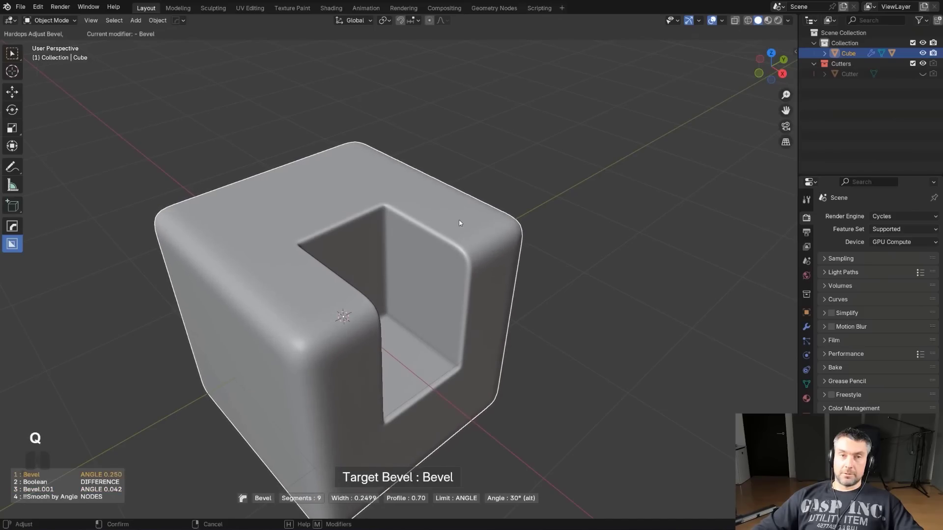
left_click(453, 216)
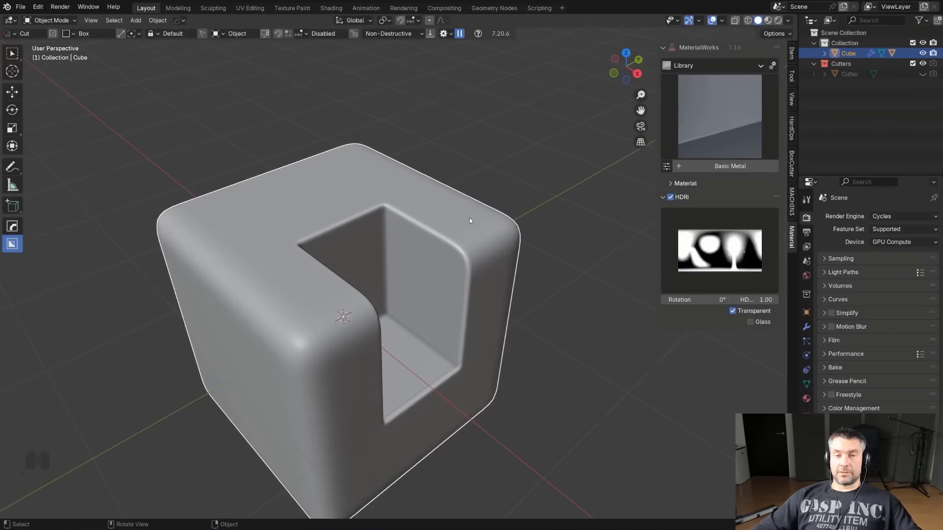
Cut a second box notch into the cube's back upper edge with BoxCutter.
middle_click_drag(424, 265, 384, 244)
left_click_drag(416, 167, 434, 266)
left_click(425, 342)
mouse_move(456, 287)
middle_mouse_down()
mouse_move(348, 276)
mouse_move(514, 255)
mouse_move(533, 268)
mouse_move(583, 267)
mouse_move(562, 263)
middle_mouse_up()
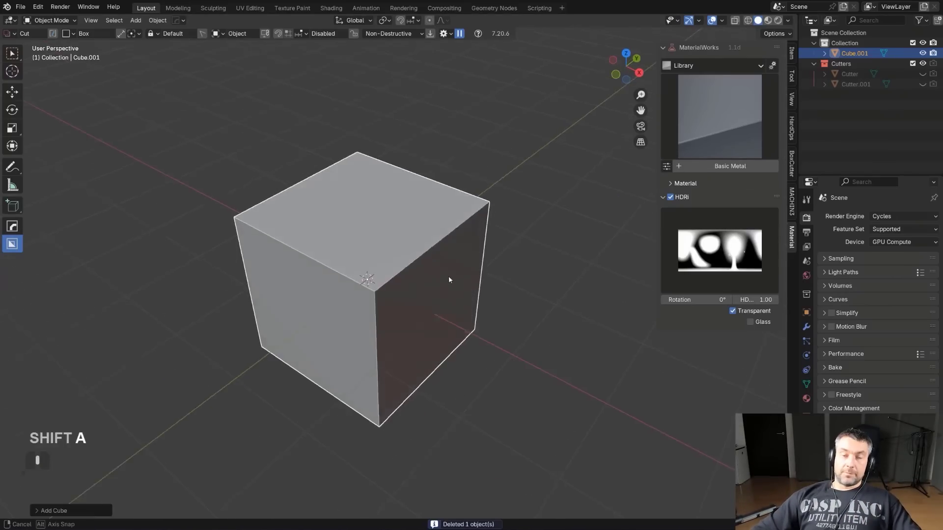
On a fresh cube, move one upper edge inward along the X axis in Edit Mode to slant the side face.
middle_click_drag(449, 276, 480, 265)
scroll(438, 199, "up", 2)
scroll(457, 225, "down", 3)
key("Tab")
left_click(461, 249)
left_click(446, 249)
key("g")
key("x")
left_click(425, 242)
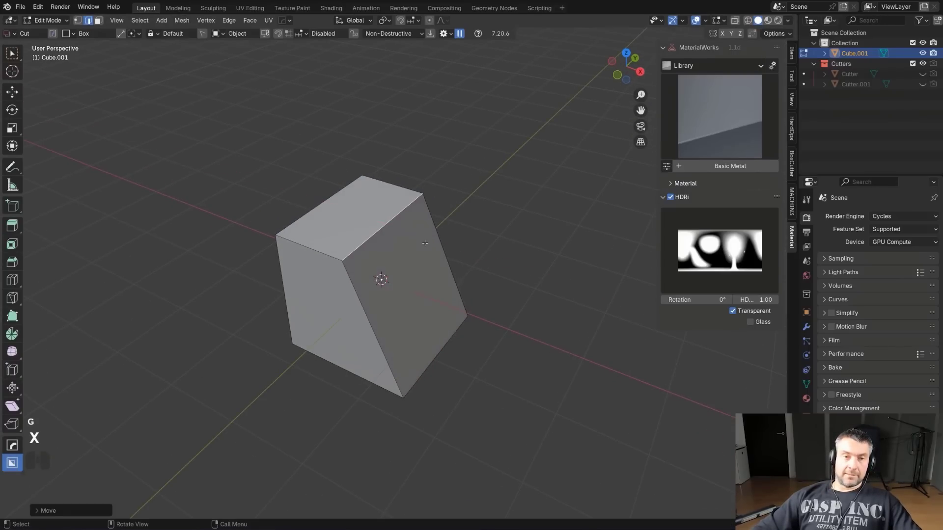
Bevel the moved upper edge with 10 segments, about 0.55 m wide.
key("ctrl+b")
scroll(492, 251, "up", 10)
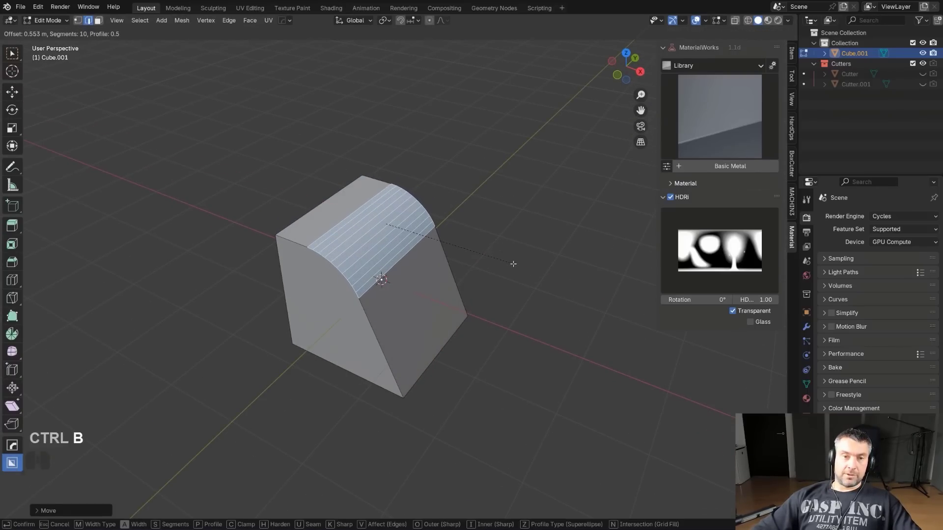
left_click(518, 265)
key("Tab")
key("Tab")
Chamfer the curved edge path along one side with a single segment and symmetrize the mesh across the Y axis.
left_click(322, 266)
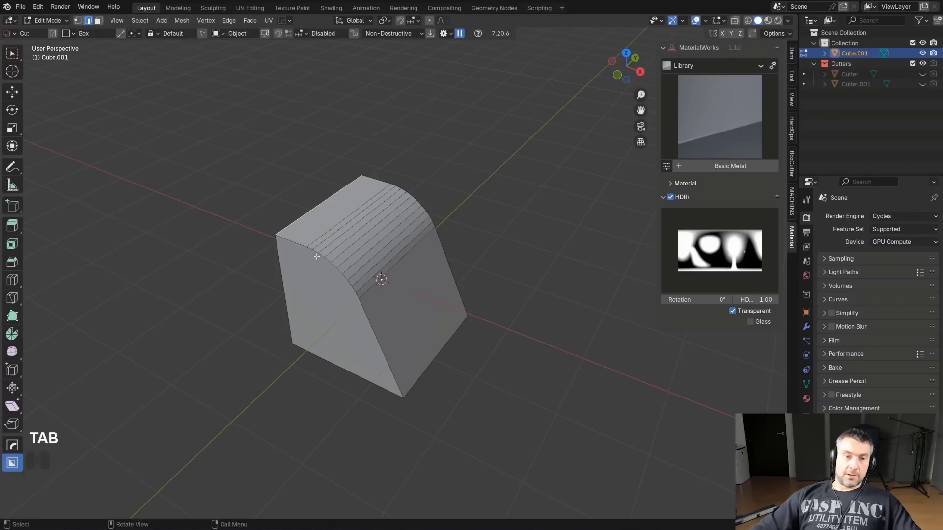
key("ctrl+b")
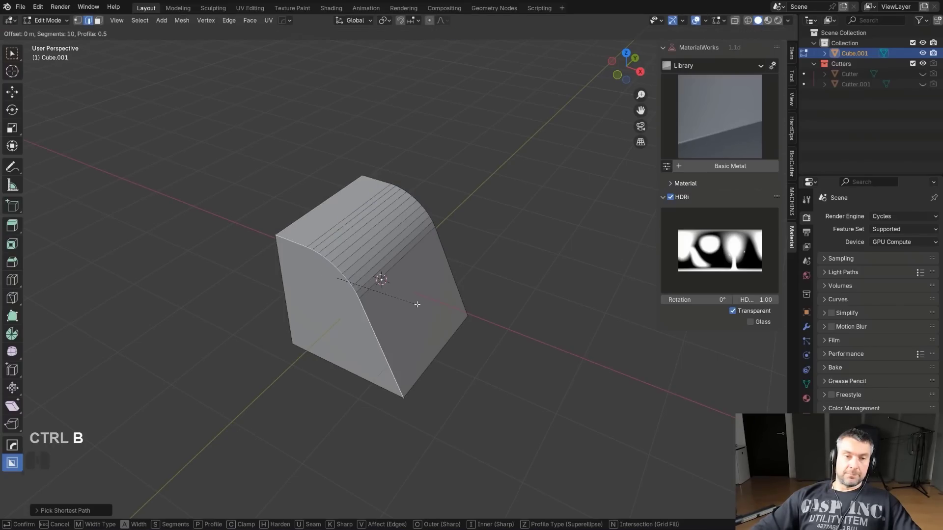
left_click(432, 302)
middle_click_drag(432, 302, 366, 289)
key("alt+x")
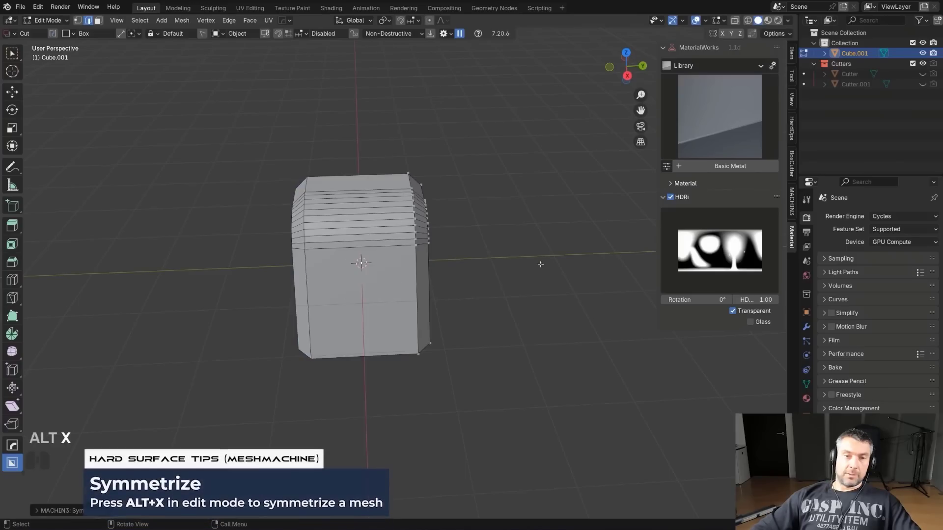
middle_click_drag(354, 257, 432, 267)
Apply smooth-by-angle shading to the symmetrized block with HardOps in Object Mode, and reopen it in Edit Mode.
key("Tab")
scroll(399, 161, "up", 5)
scroll(382, 246, "down", 5)
middle_click_drag(398, 161, 455, 117)
key("q")
left_click(377, 248)
scroll(359, 218, "down", 4)
middle_click_drag(381, 224, 380, 249)
key("Tab")
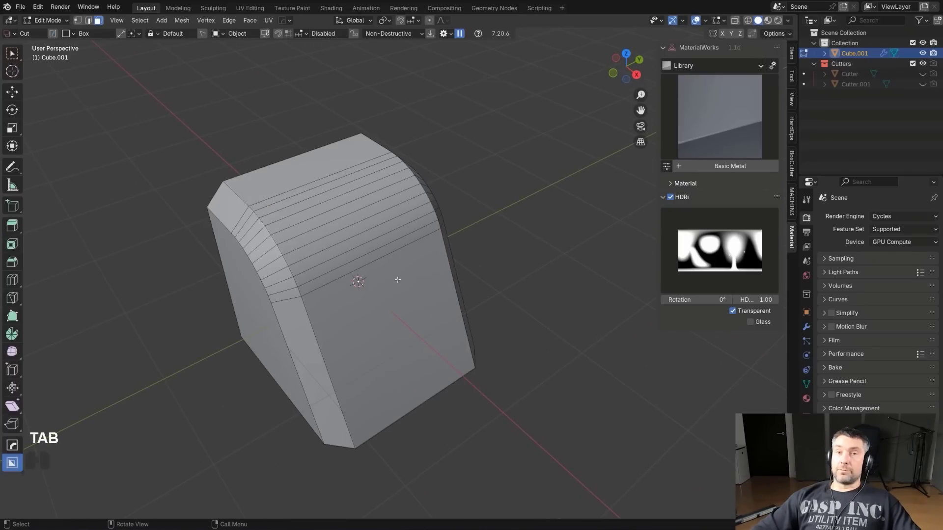
Select all the curved bevel faces along the upper edge and turn them back into an edge with MESHmachine Unbevel.
middle_click_drag(414, 276, 494, 243)
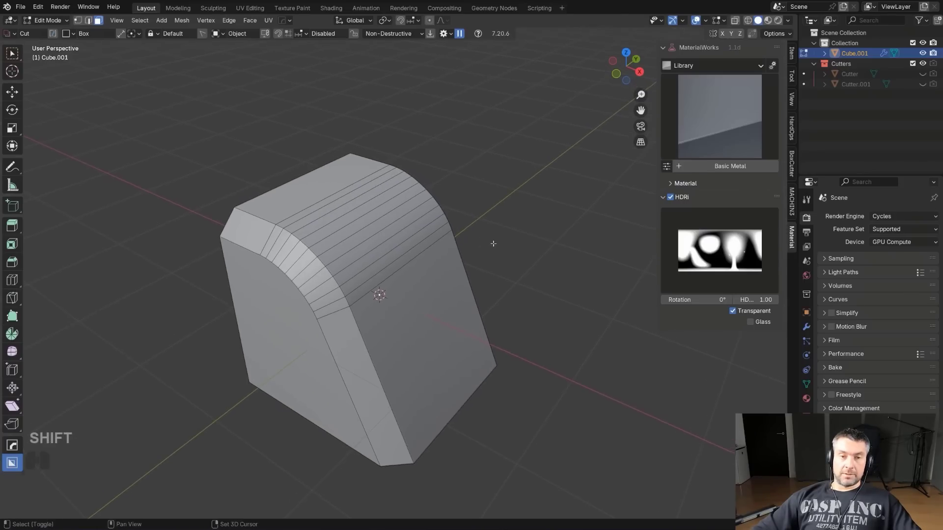
left_click(414, 255)
middle_click_drag(348, 253, 395, 219)
middle_click_drag(465, 251, 307, 160)
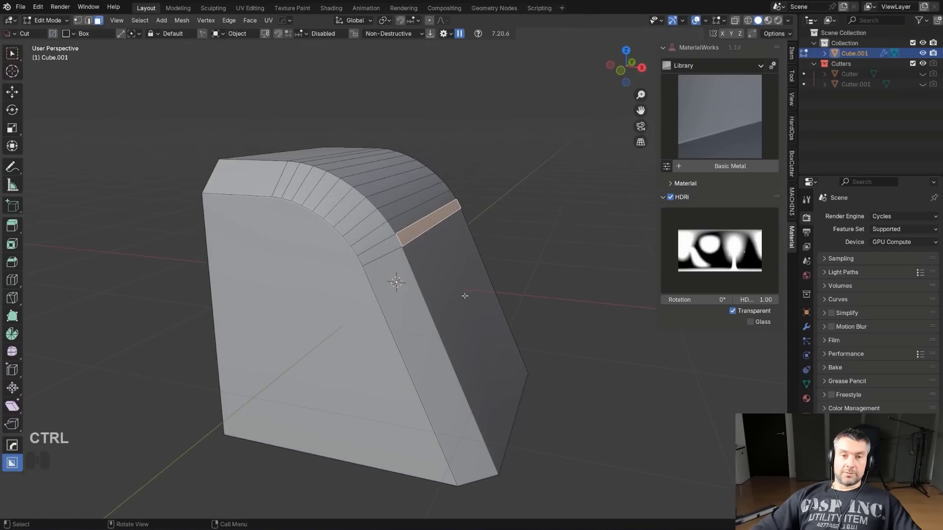
middle_click_drag(465, 301, 506, 289)
middle_click_drag(524, 341, 371, 228)
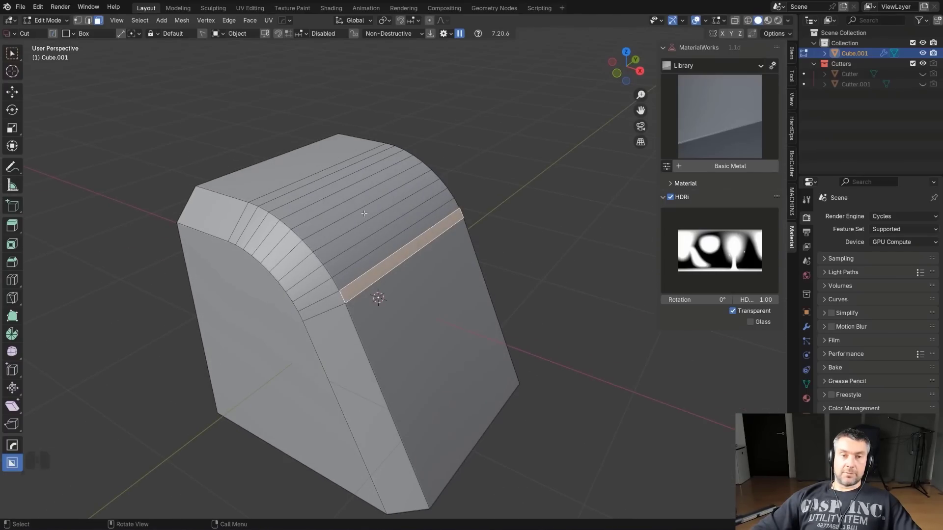
left_click(329, 171, "ctrl")
middle_click_drag(452, 215, 487, 239, "shift")
key("y")
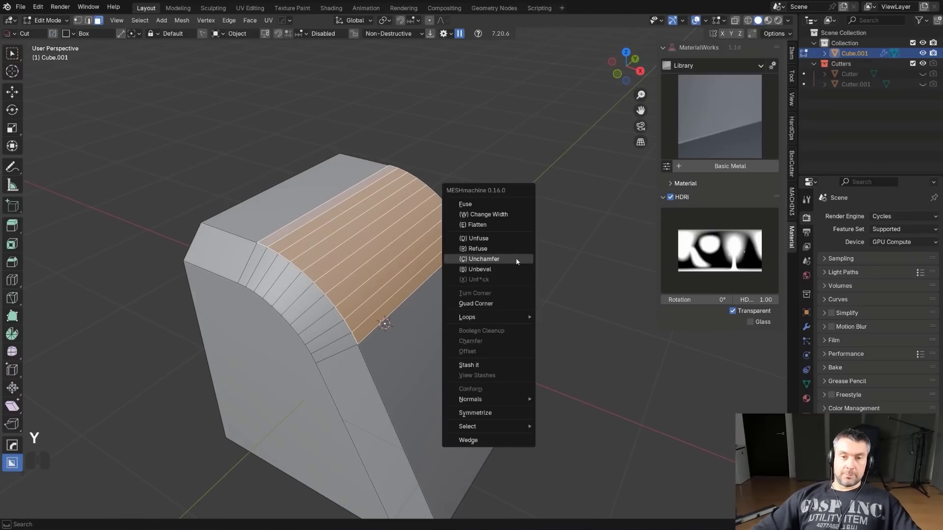
left_click(517, 269)
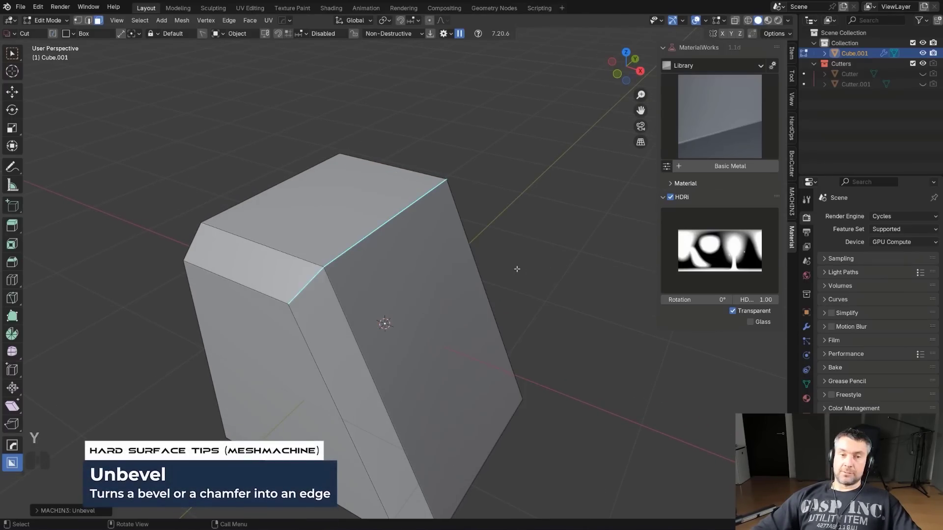
Re-bevel the restored upper edge with a narrower multi-segment bevel and inspect the shading in Object Mode.
middle_click_drag(427, 297, 442, 314)
key("ctrl+b")
scroll(459, 328, "up", 7)
left_click(460, 328)
key("Tab")
scroll(435, 180, "down", 3)
middle_click_drag(435, 256, 447, 316)
key("Tab")
Select the chamfer faces running around one side and try MESHmachine Unchamfer on them.
left_click(428, 323, "ctrl")
key("ctrl+z")
left_click(422, 333, "ctrl")
key("y")
left_click(447, 316)
left_click(444, 313)
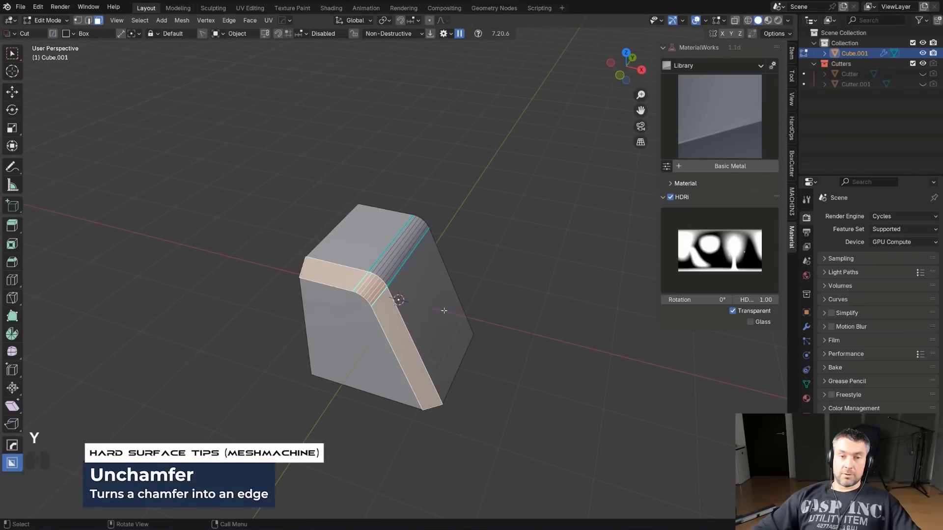
Adjust the selected side chamfer with MESHmachine Change Width, trying its Taper option, and inspect the block in Object Mode.
scroll(428, 304, "up", 2)
key("y")
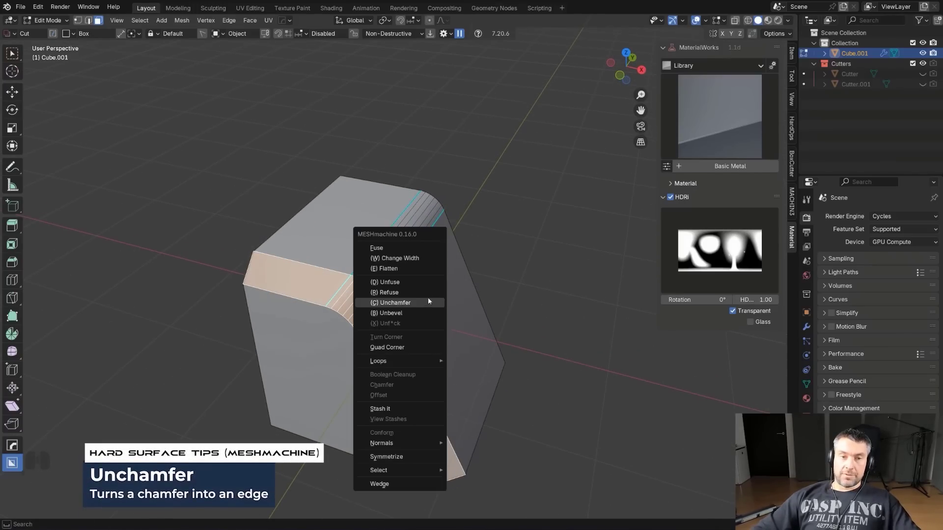
left_click(422, 259)
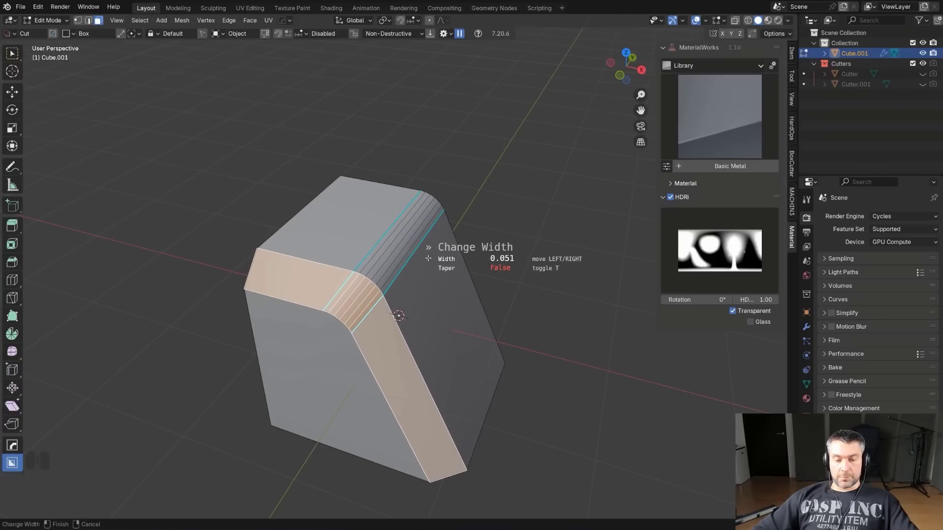
key("t")
key("t")
key("w")
left_click(400, 316)
middle_click_drag(400, 315, 280, 232)
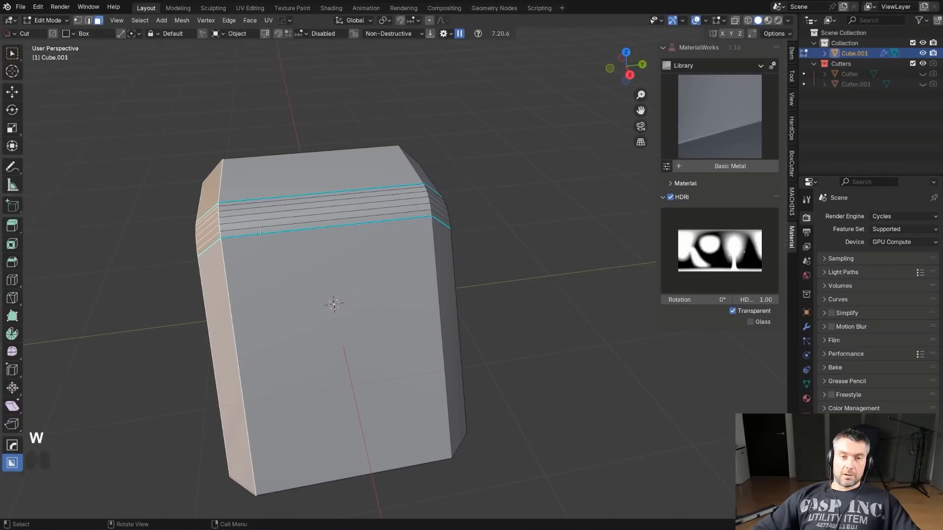
middle_click_drag(368, 304, 436, 302)
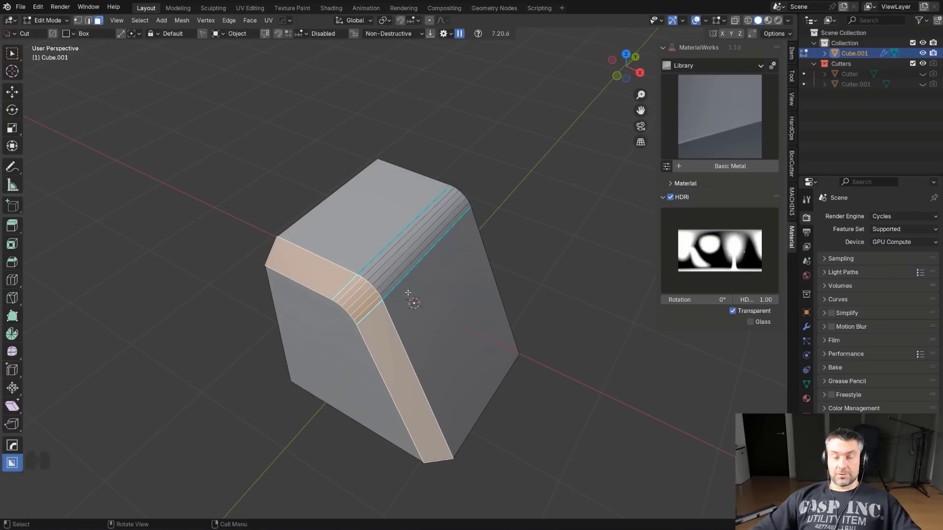
key("Tab")
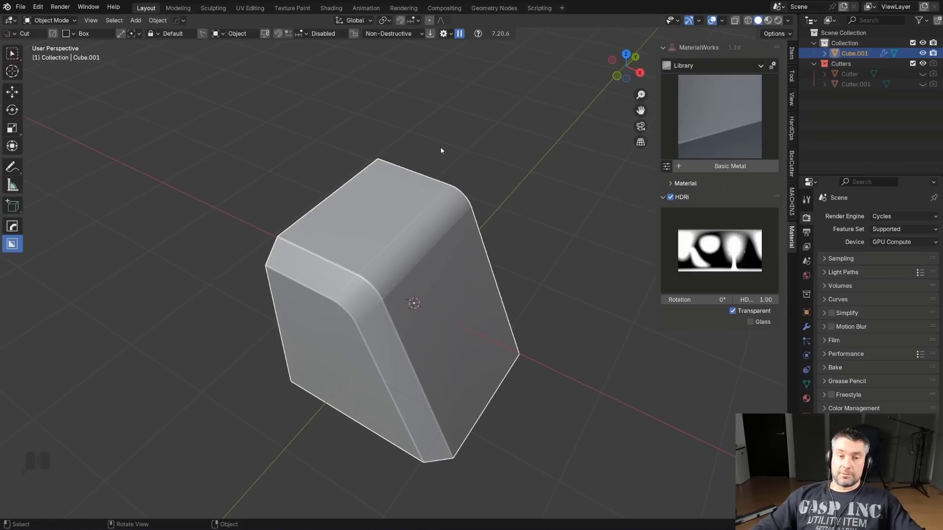
mouse_move(410, 256)
middle_mouse_down()
mouse_move(468, 293)
mouse_move(488, 294)
mouse_move(426, 276)
mouse_move(402, 242)
middle_mouse_up()
Rebuild the rounded upper edge with MESHmachine Refuse, using 9 segments, the FUSE method and a larger width.
key("Tab")
scroll(386, 250, "up", 1)
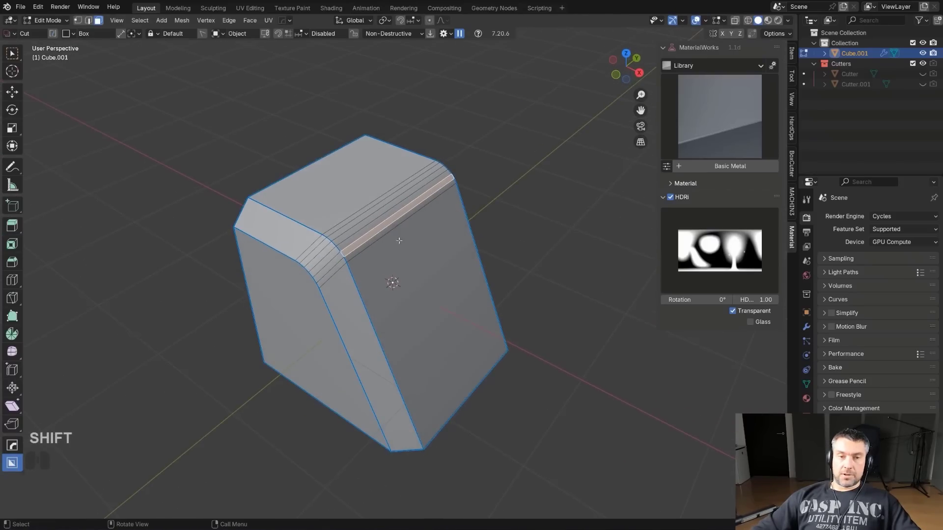
scroll(377, 209, "up", 2)
left_click(358, 164, "shift")
left_click(395, 196, "ctrl")
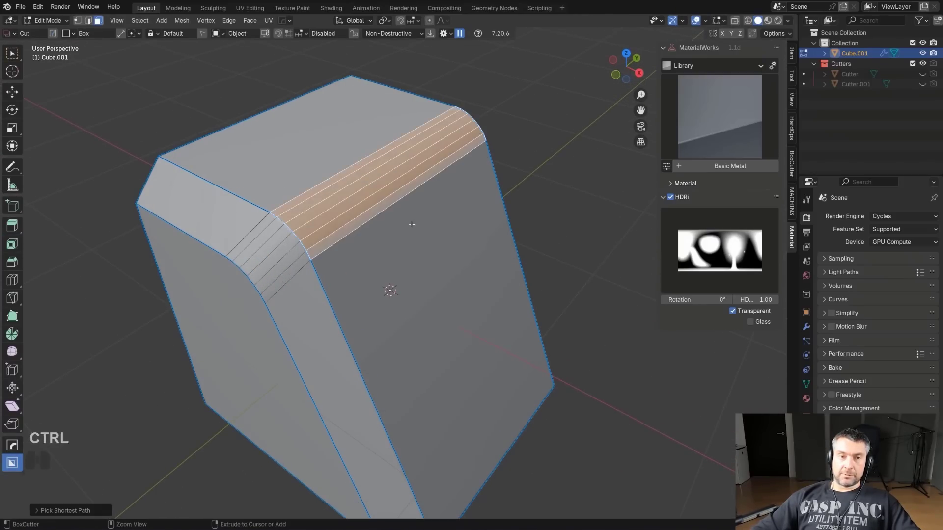
key("y")
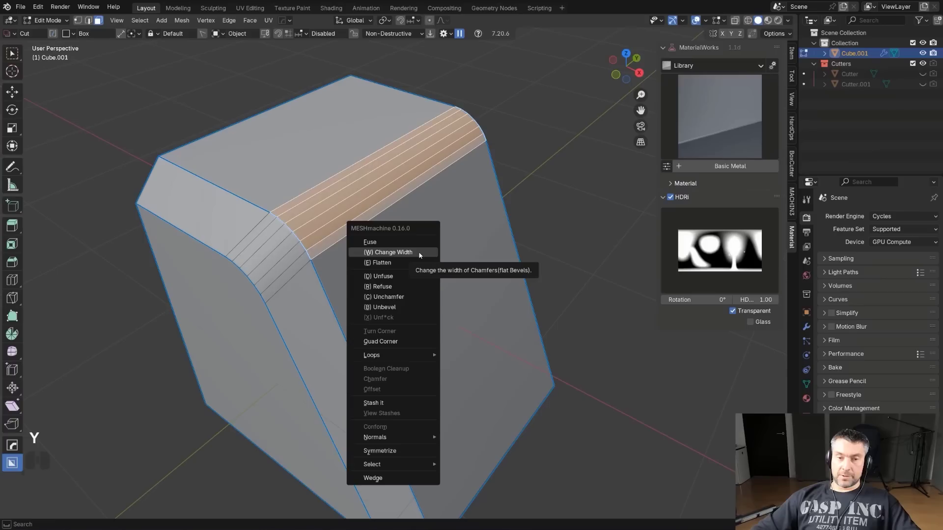
left_click(420, 285)
scroll(407, 265, "down", 4)
scroll(408, 265, "up", 6)
scroll(406, 264, "down", 1)
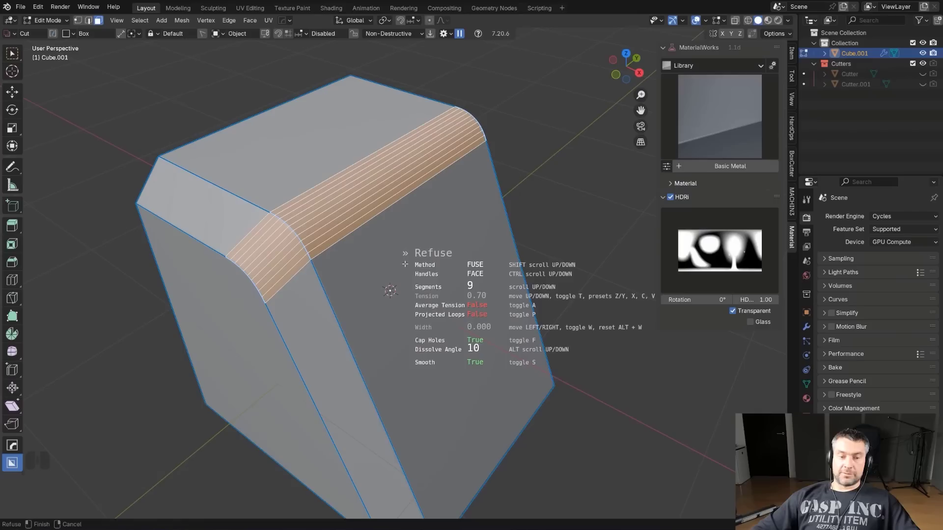
key("w")
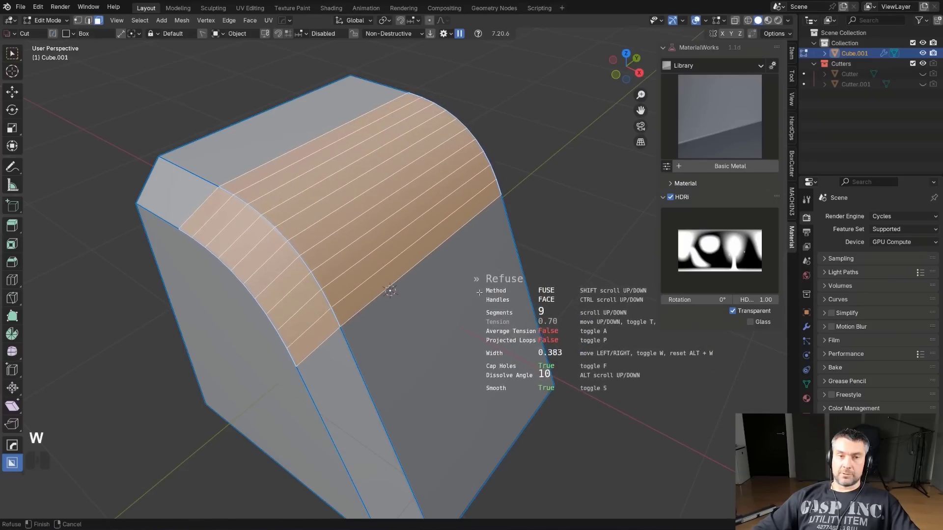
left_click(430, 327)
Return to Object Mode and delete the beveled block.
key("Tab")
scroll(413, 198, "down", 3)
mouse_move(412, 199)
middle_mouse_down()
mouse_move(463, 204)
mouse_move(438, 194)
mouse_move(417, 202)
middle_mouse_up()
key("x")
left_click(423, 222)
middle_click_drag(493, 216, 235, 231)
middle_click_drag(399, 228, 398, 248, "shift")
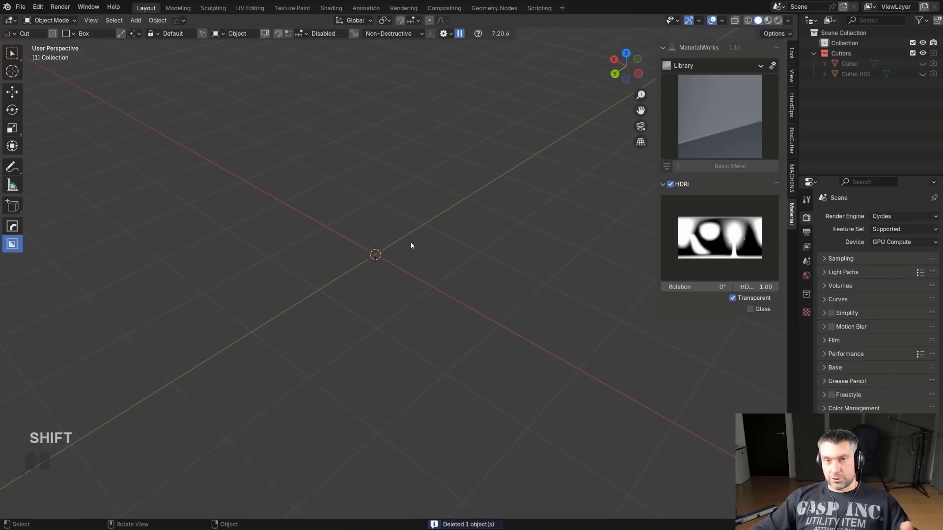
Add a new cube and switch the viewport to rendered shading.
key("shift+a")
mouse_move(437, 233)
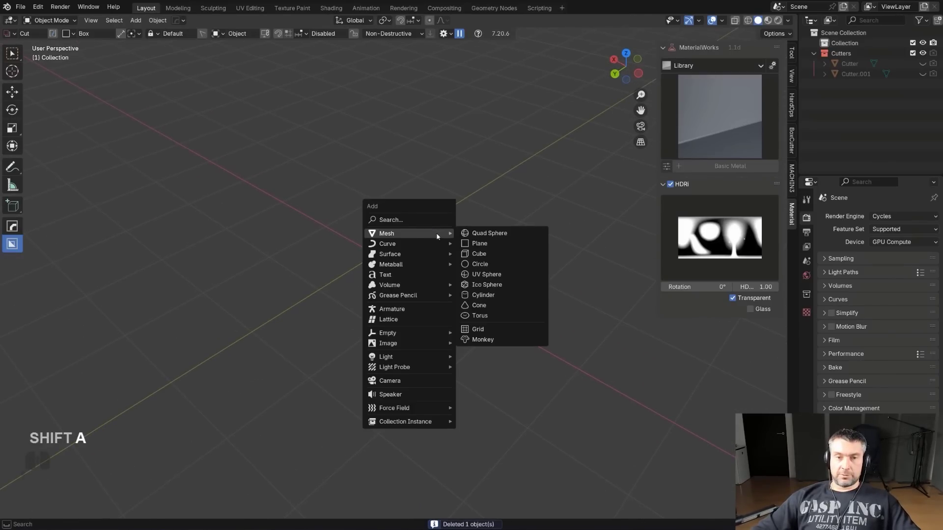
left_click(469, 253)
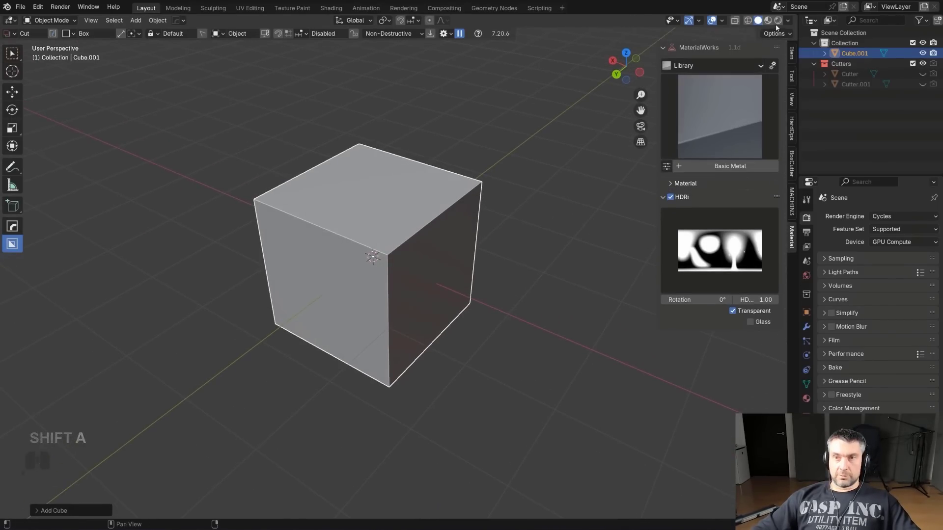
left_click(779, 20)
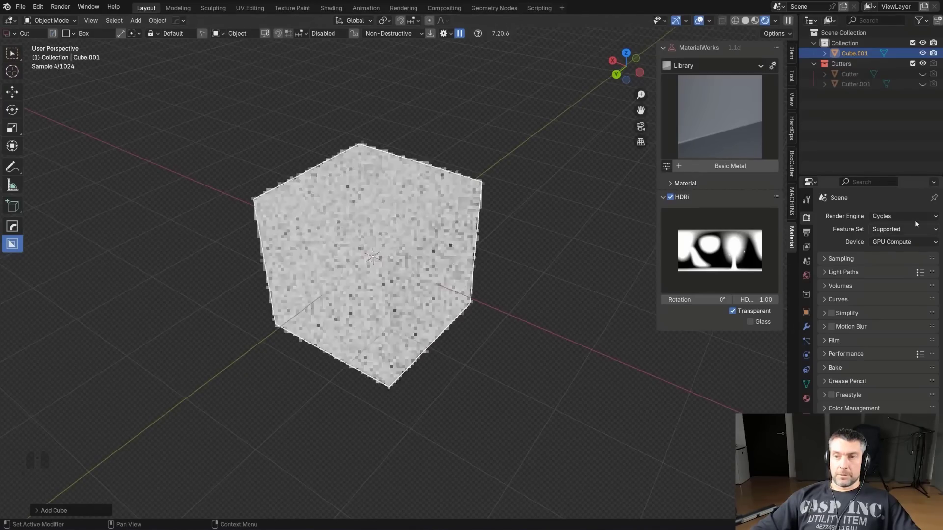
middle_click_drag(468, 218, 430, 241)
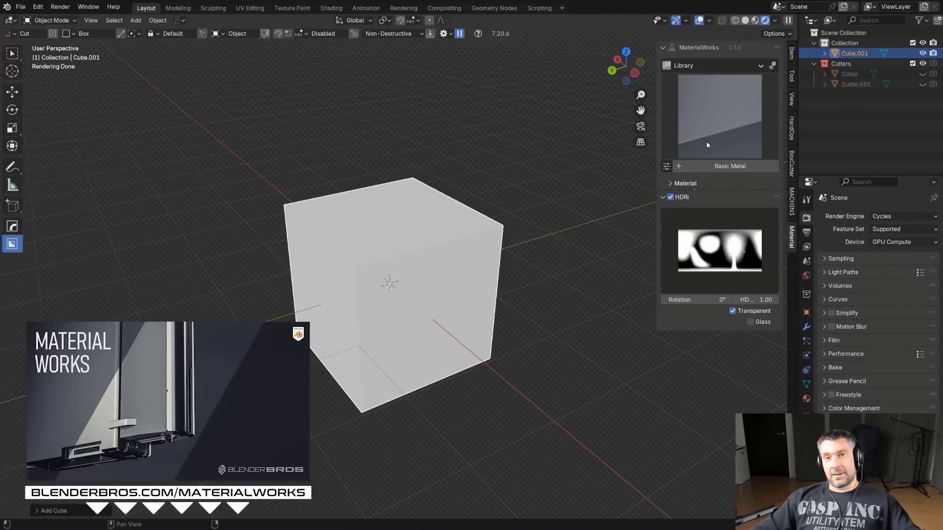
Apply the Coated Titanium material from the MaterialWorks library to the cube.
left_click(706, 144)
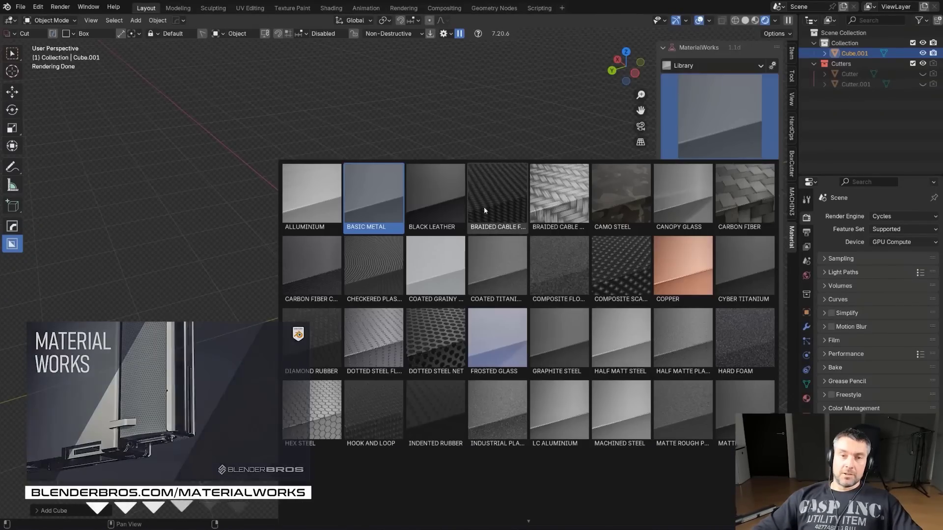
left_click(495, 267)
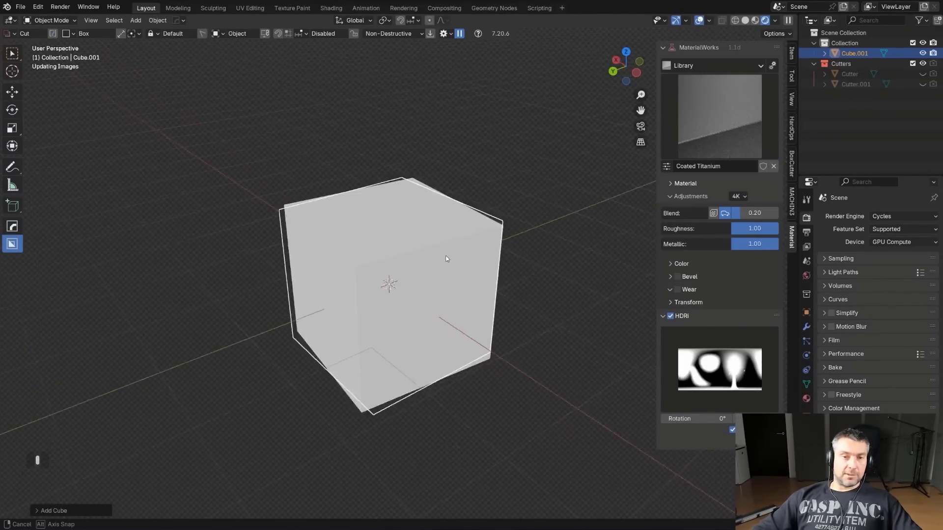
middle_click_drag(462, 267, 311, 260)
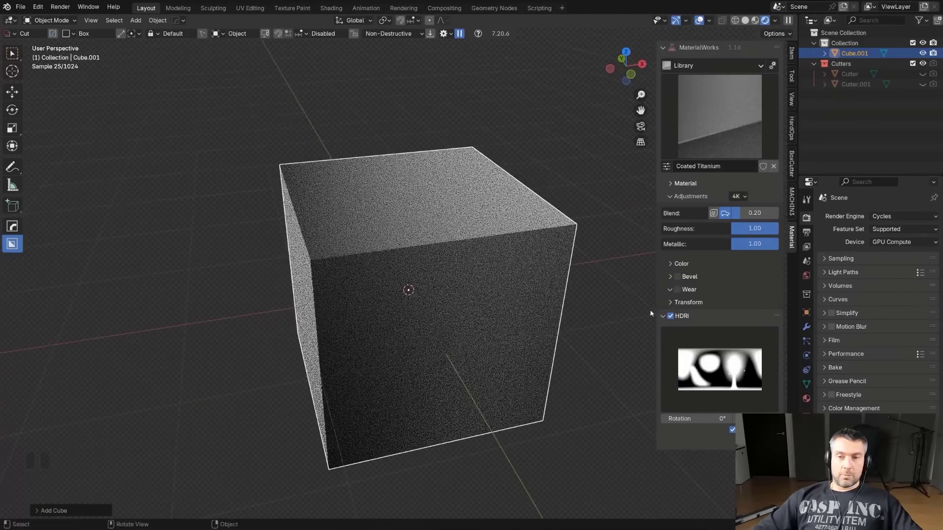
Change the MaterialWorks HDRI to the one with a white upper band and a small central light.
left_click(709, 365)
left_click(745, 217)
middle_click_drag(736, 231, 463, 250)
scroll(465, 254, "up", 4)
scroll(466, 256, "up", 1)
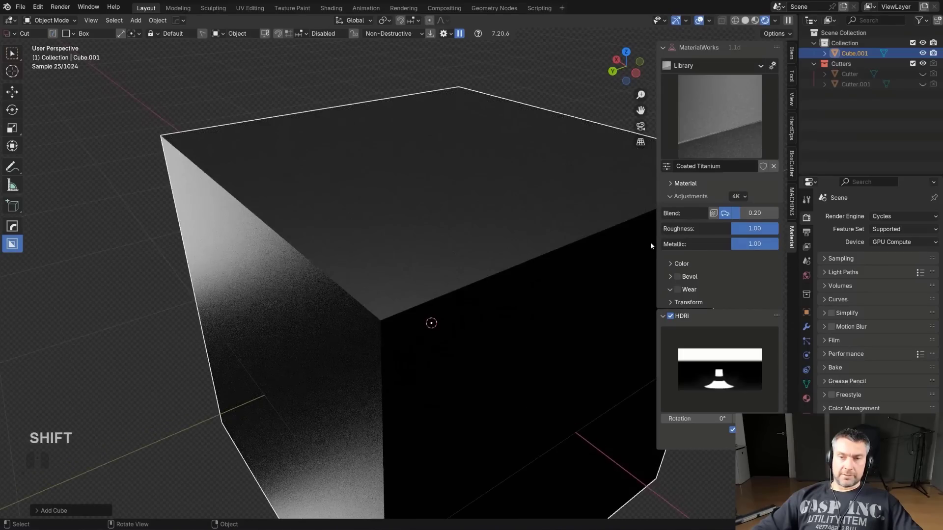
Enable the material's Bevel effect with 16 samples and a 0.010 width, and examine the cube's rendered edges.
left_click(676, 276)
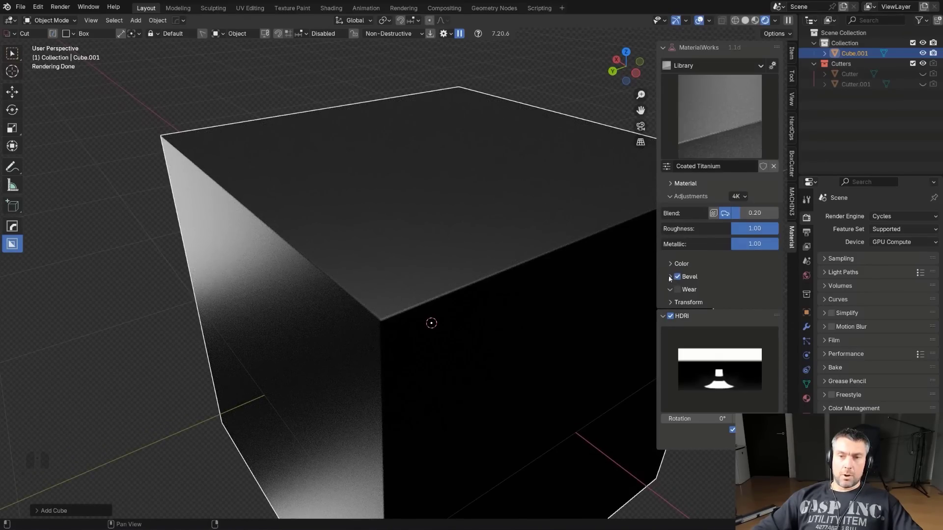
left_click(670, 277)
left_click_drag(750, 297, 784, 296)
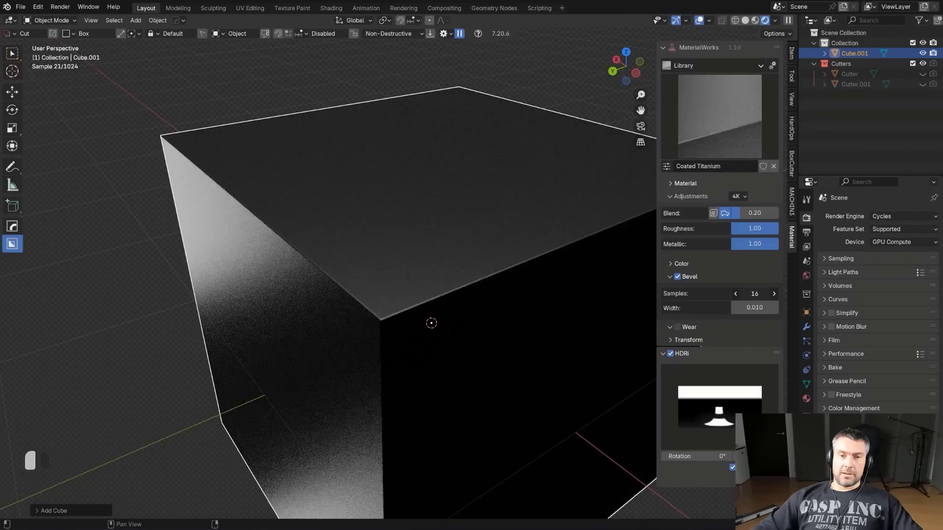
middle_click_drag(446, 276, 467, 292)
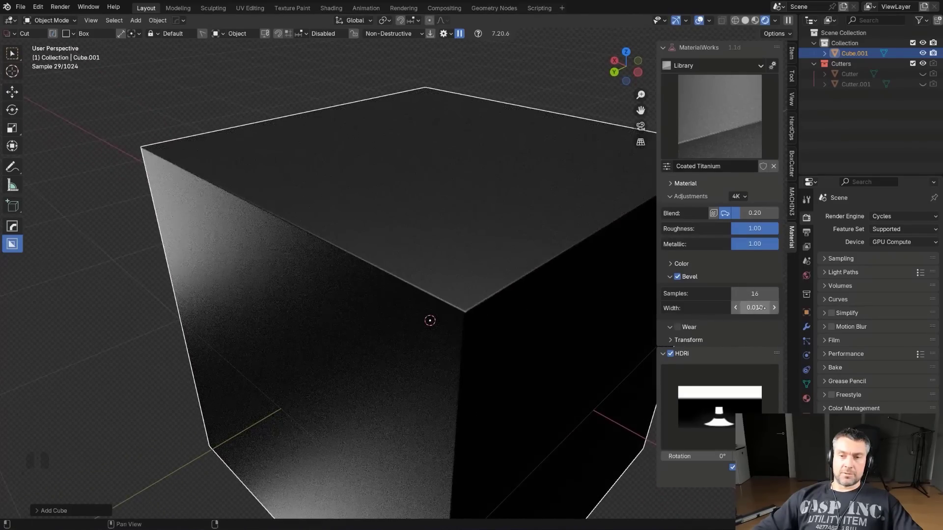
left_click_drag(771, 308, 754, 308)
middle_click_drag(461, 280, 480, 220)
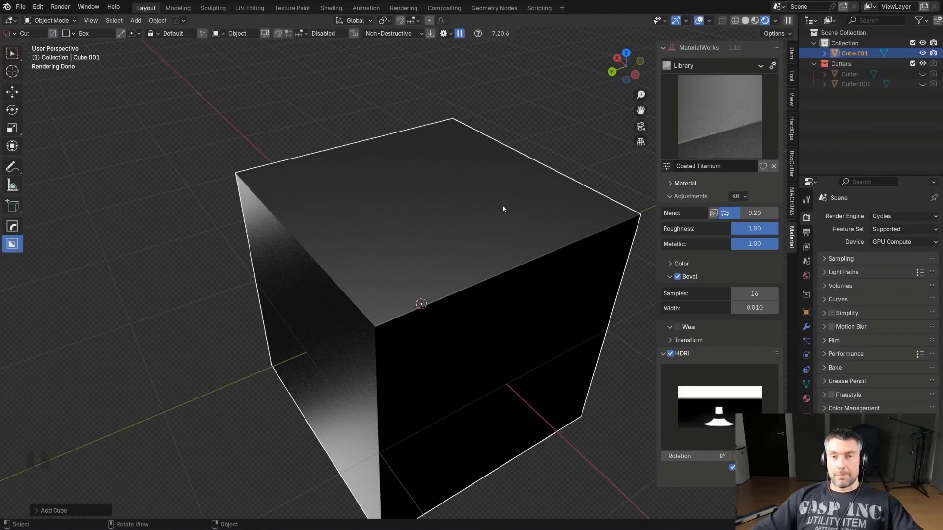
middle_click_drag(465, 319, 413, 249)
scroll(491, 302, "up", 2)
scroll(461, 271, "down", 3)
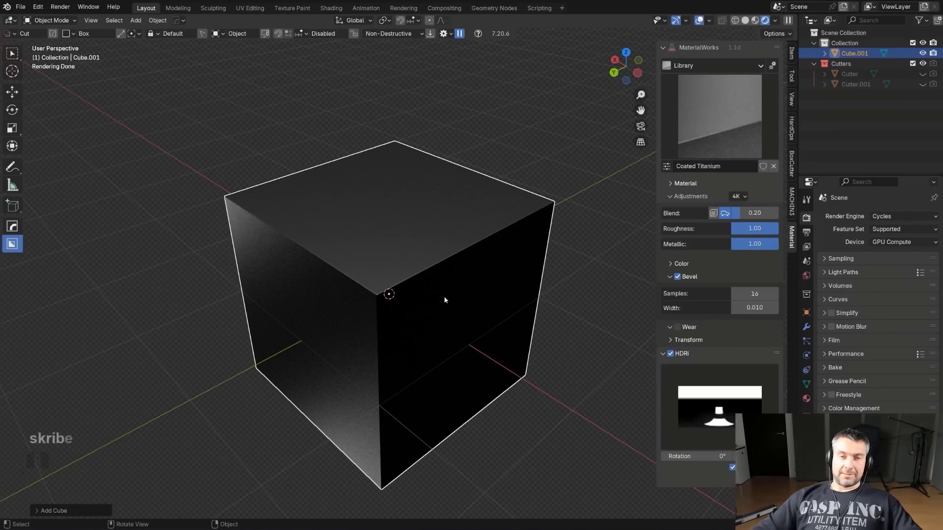
Bevel one upper edge of the cube with 20 segments, about 0.73 m wide, and return to Object Mode.
key("Tab")
key("Tab")
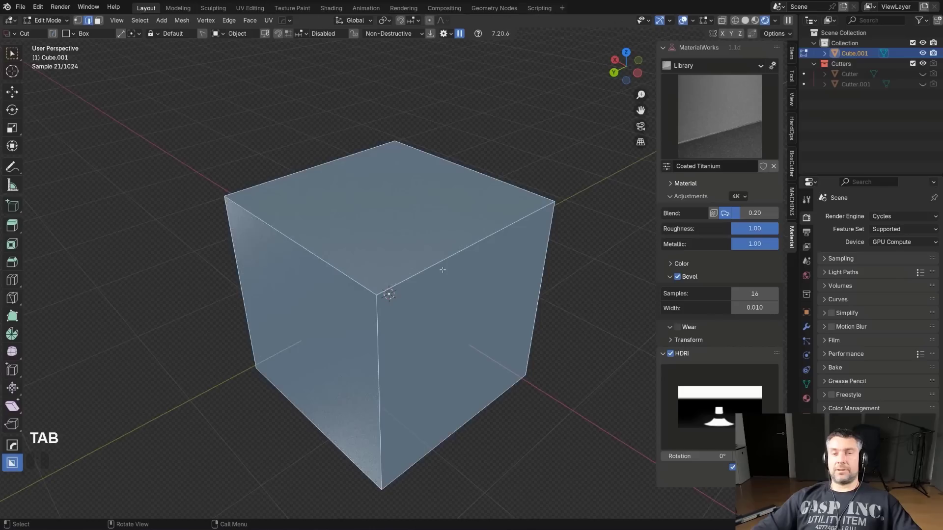
key("ctrl+b")
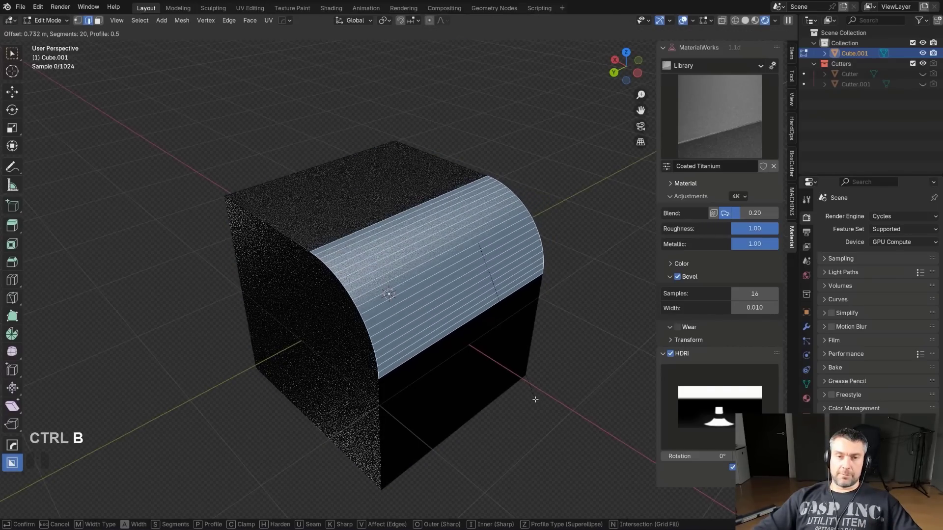
left_click(494, 203)
key("Tab")
middle_click_drag(494, 200, 466, 206)
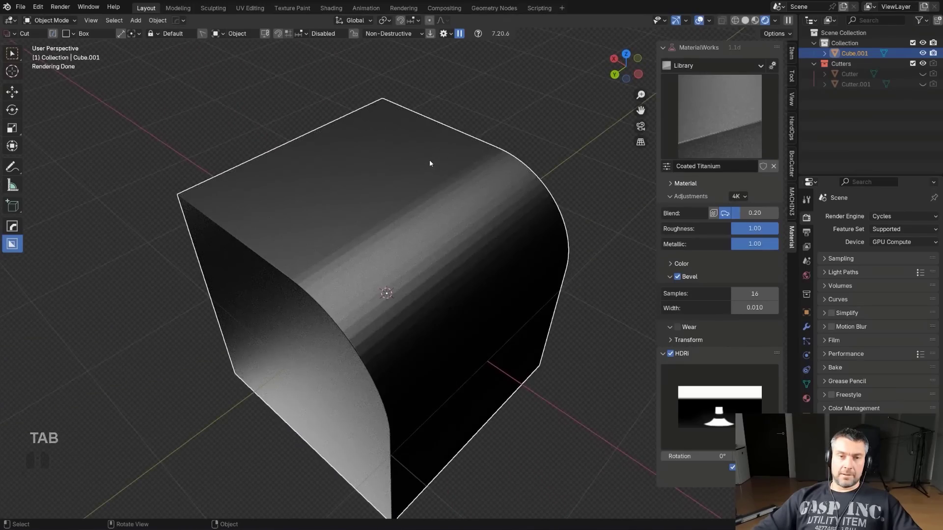
Cut a box-shaped recess with rounded corners through the cube's large rounded edge using BoxCutter.
mouse_move(428, 162)
left_mouse_down()
mouse_move(455, 242)
mouse_move(461, 323)
left_mouse_up()
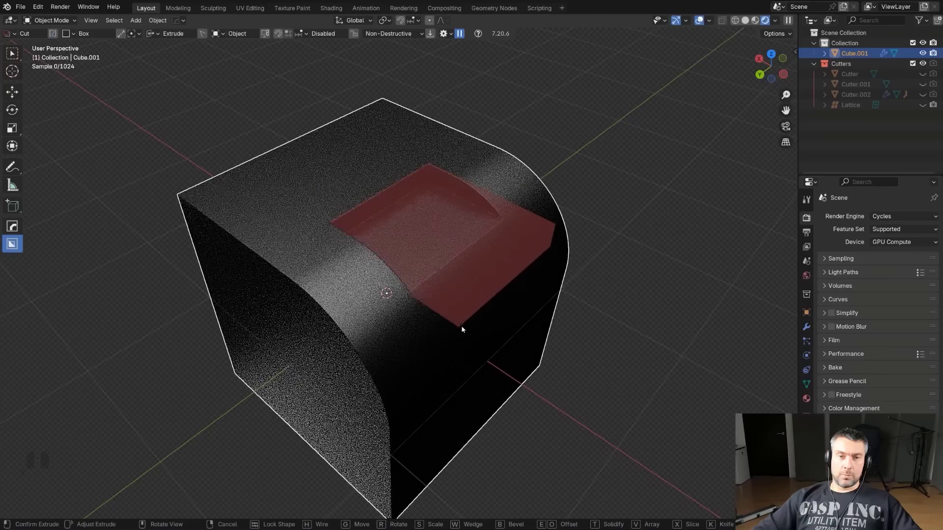
key("b")
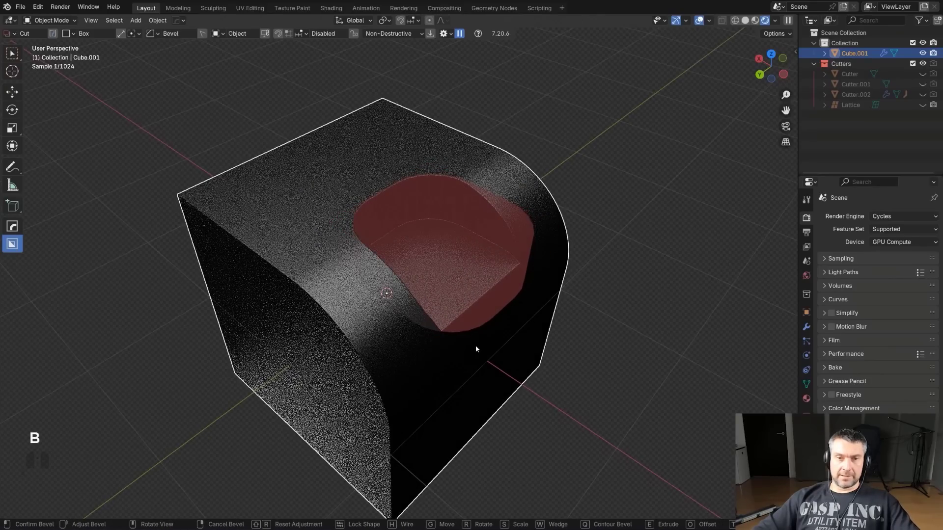
key("Tab")
left_click(517, 192)
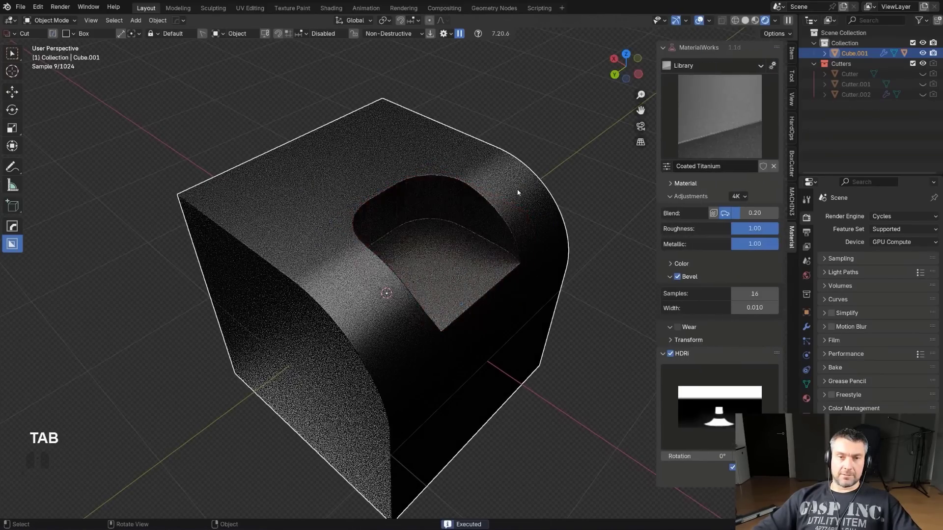
Try a 30° HardOps bevel with 5 segments and 0.0100 width on the cube, inspect the recess edges, and undo it.
middle_click_drag(517, 196, 531, 217)
key("q")
left_click(529, 238)
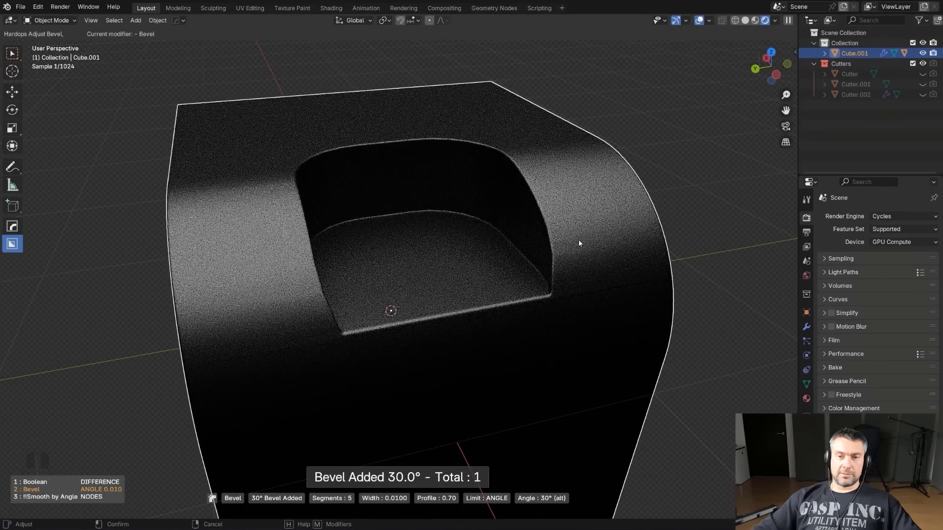
left_click(578, 239)
middle_click_drag(560, 249, 500, 263)
scroll(501, 262, "up", 4)
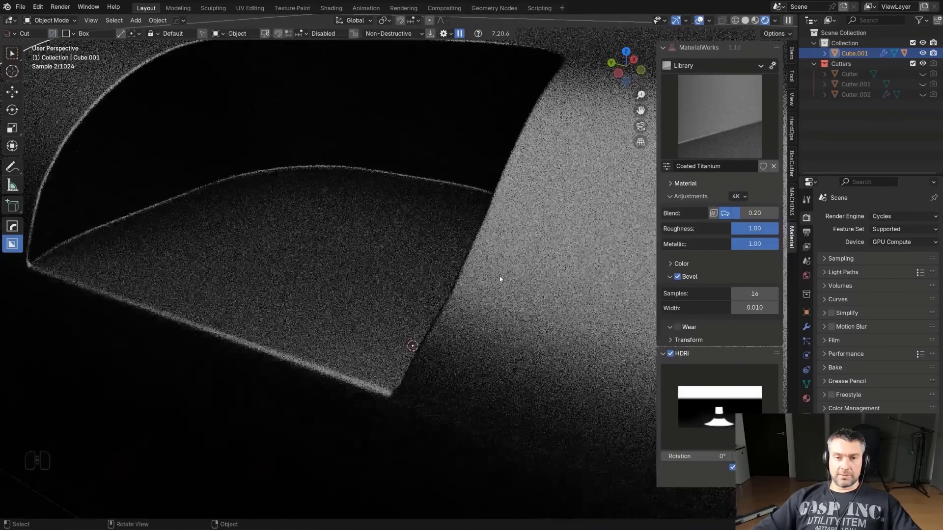
scroll(500, 301, "down", 4)
key("ctrl+z")
Add a supporting loop cut on each side of the recess across the rounded edge and return to Object Mode.
middle_click_drag(414, 278, 347, 289)
key("Tab")
key("ctrl+r")
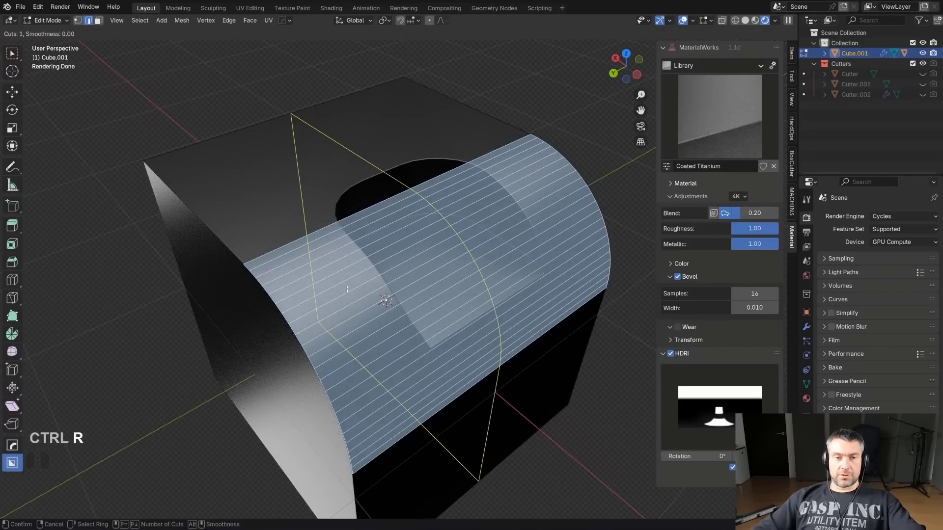
left_click(537, 191)
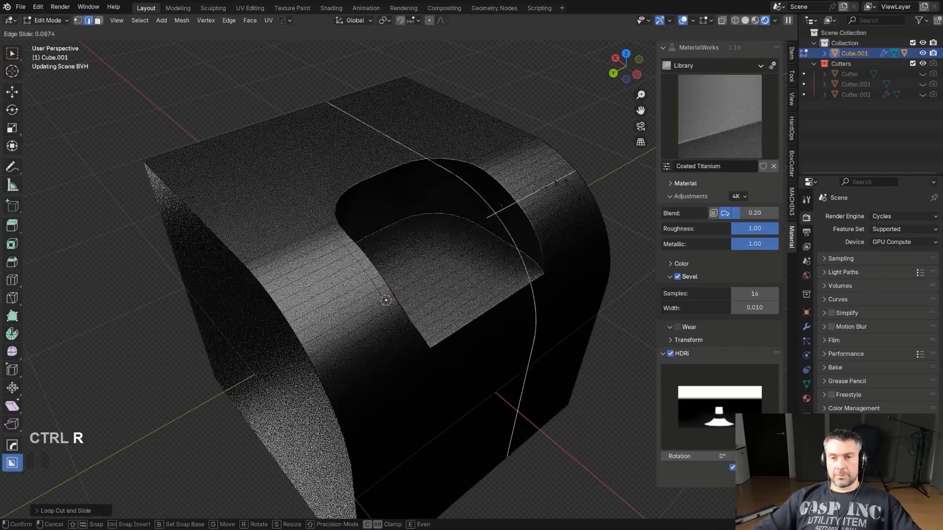
left_click(539, 207)
scroll(539, 207, "down", 2)
middle_click_drag(560, 209, 527, 227)
scroll(528, 226, "up", 2)
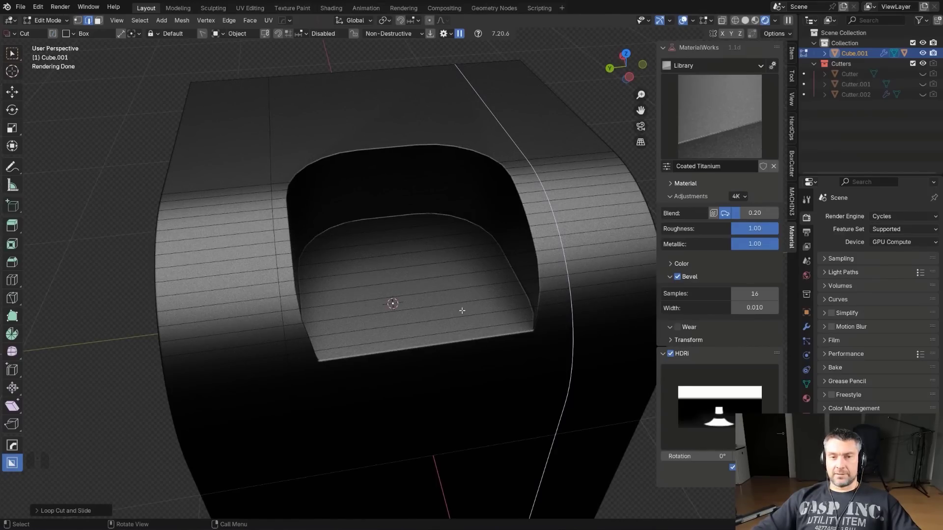
key("Tab")
Apply HardOps Sharpen to the cube and examine the shading around the recess and rounded edge.
scroll(394, 194, "down", 3)
middle_click_drag(394, 194, 407, 217)
key("q")
left_click(414, 181, "alt")
middle_click_drag(434, 185, 473, 223)
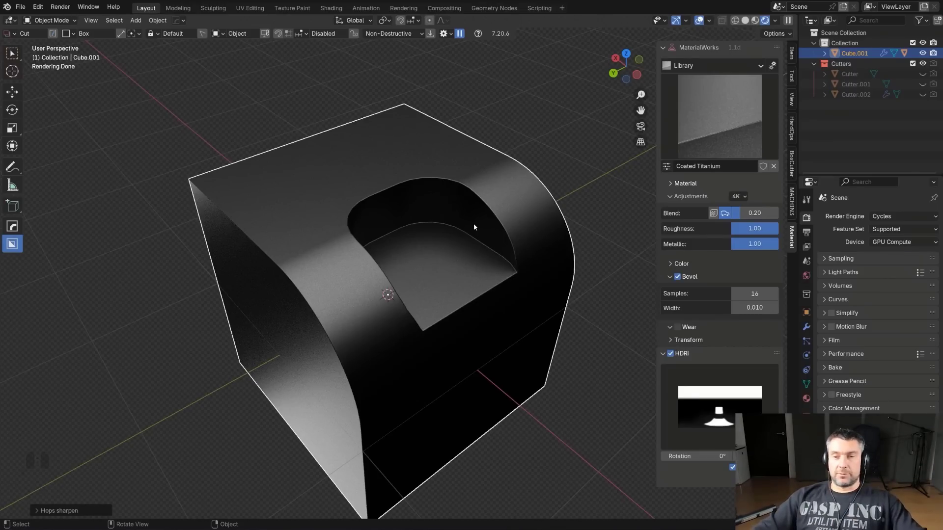
middle_click_drag(497, 244, 194, 93)
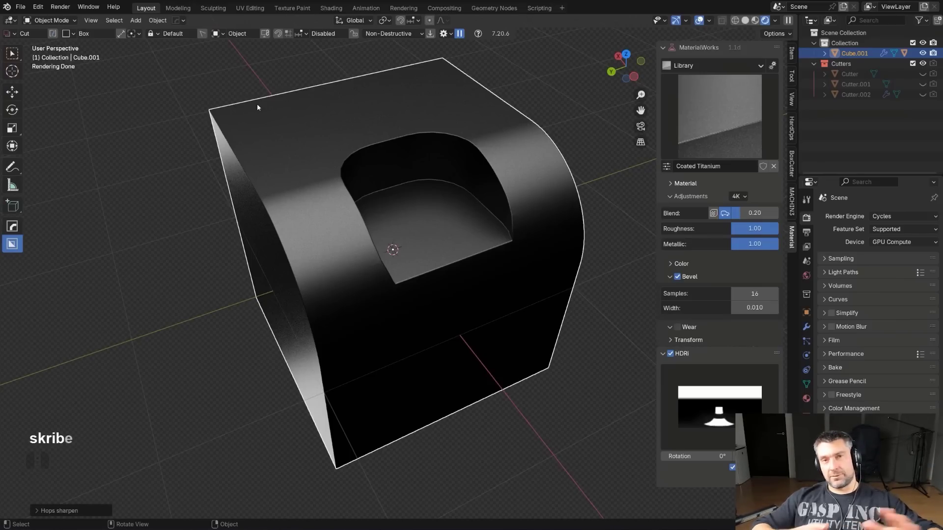
middle_click_drag(258, 105, 481, 241, "shift")
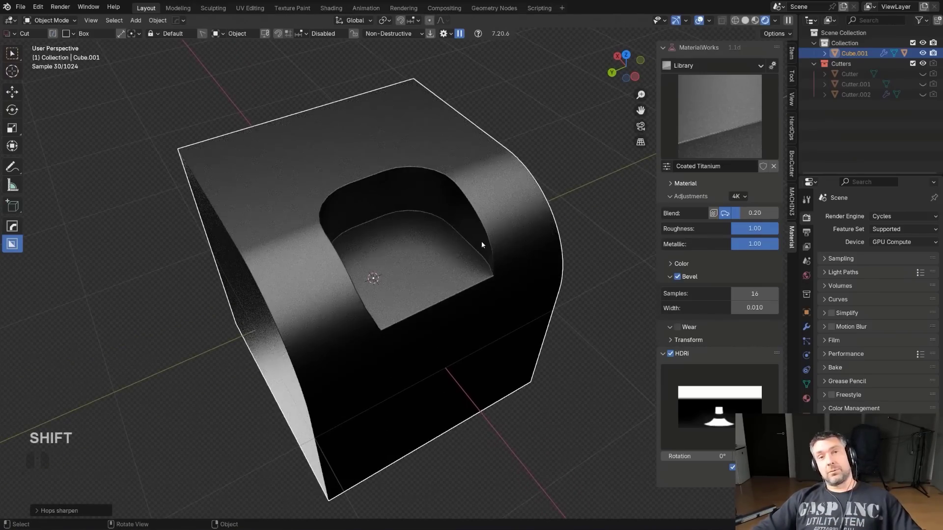